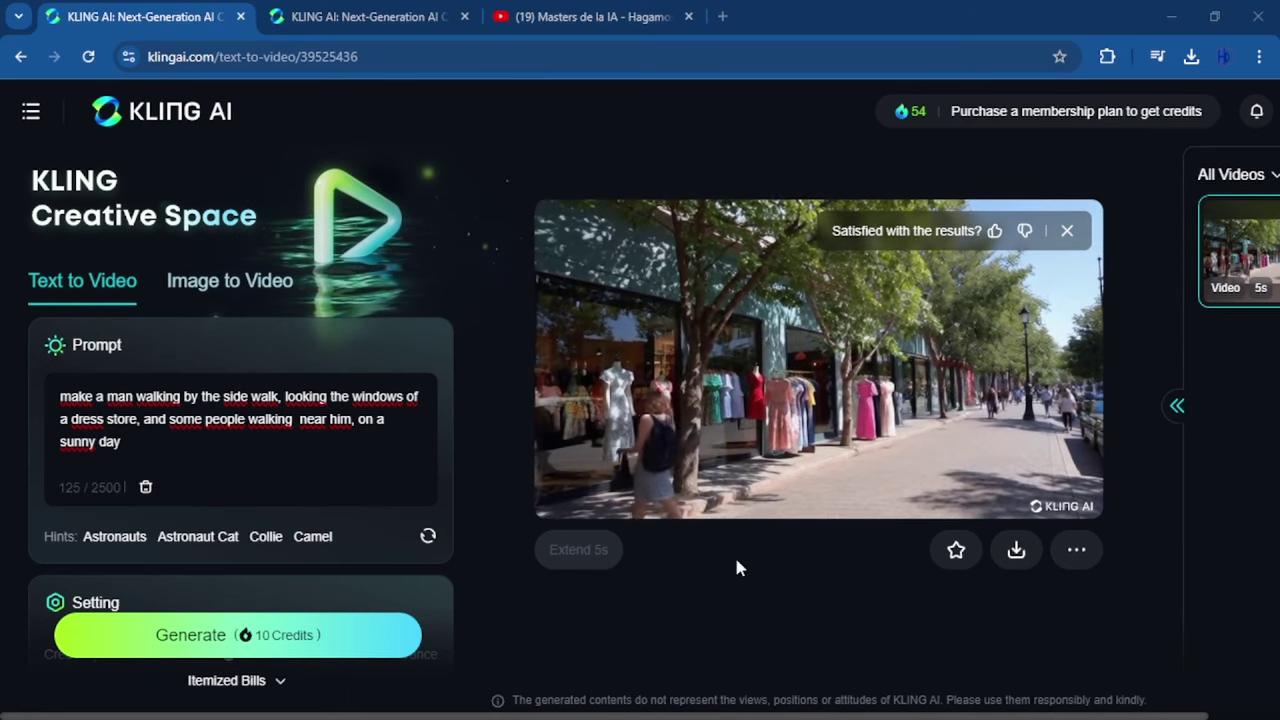
- Check the generated video of the dress store sidewalk and download it with watermark
mouse_move(734, 437)
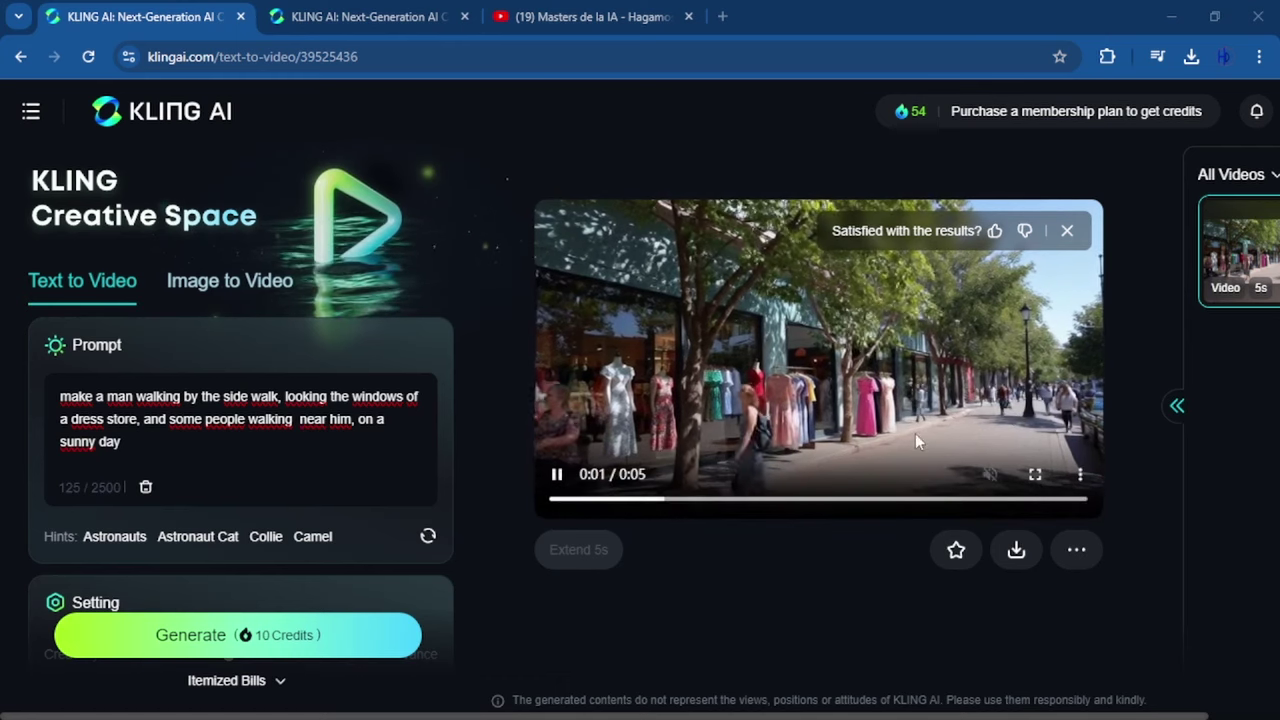
mouse_move(1017, 552)
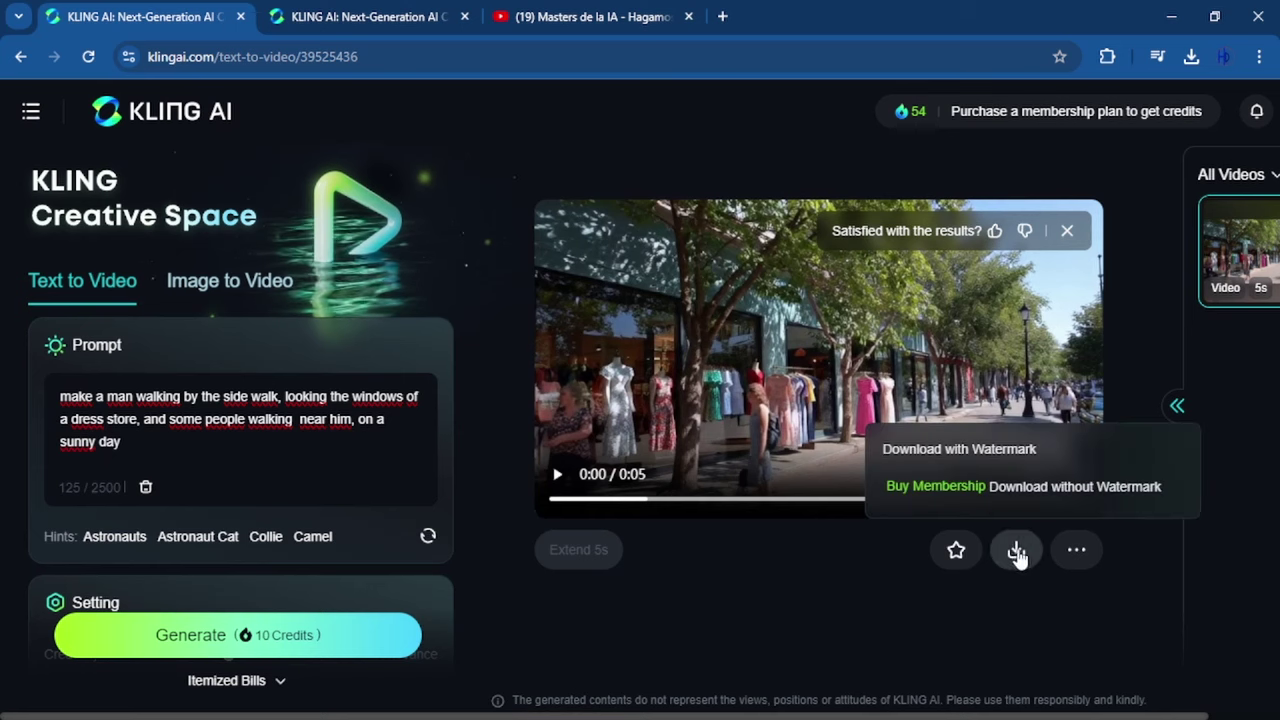
left_click(1017, 550)
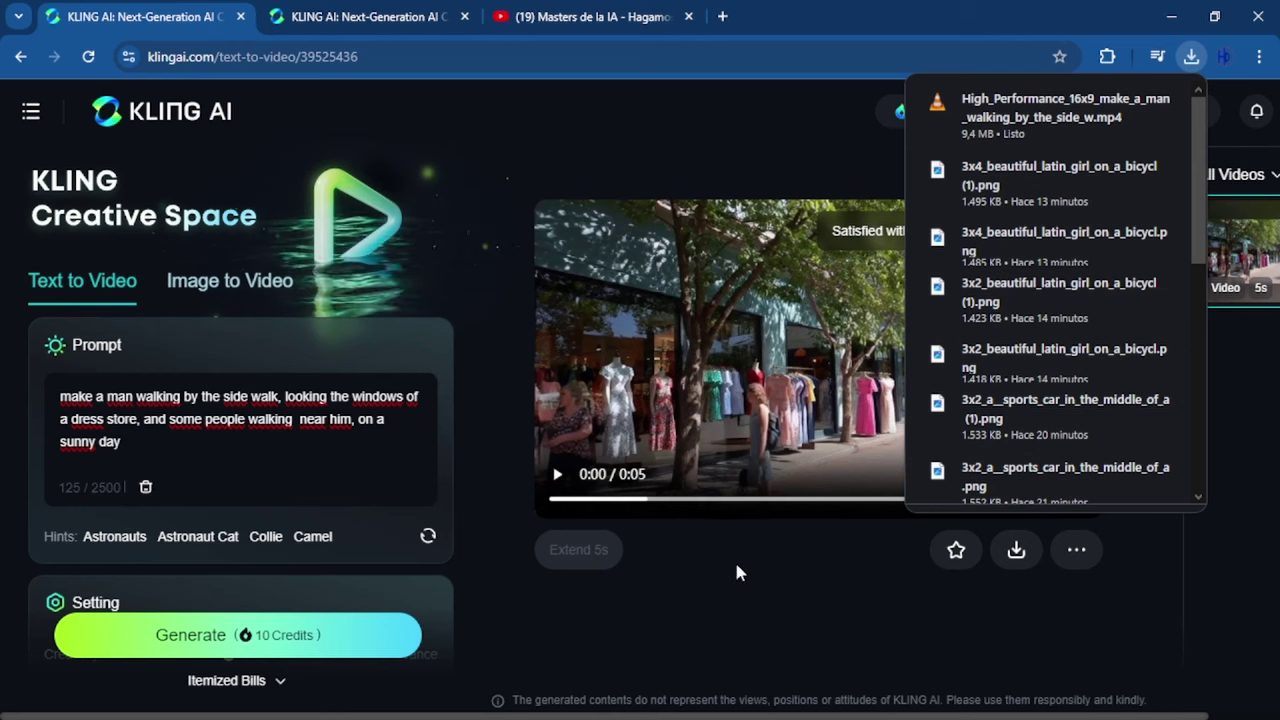
mouse_move(571, 553)
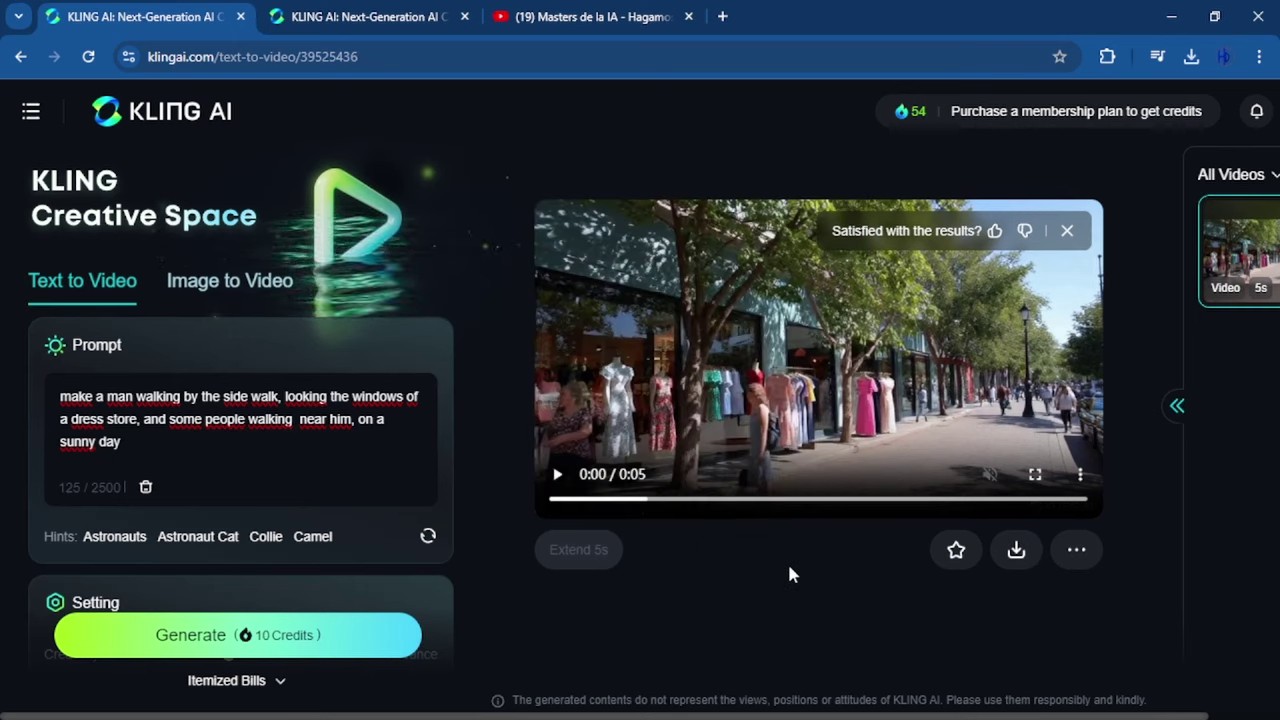
left_click(1076, 552)
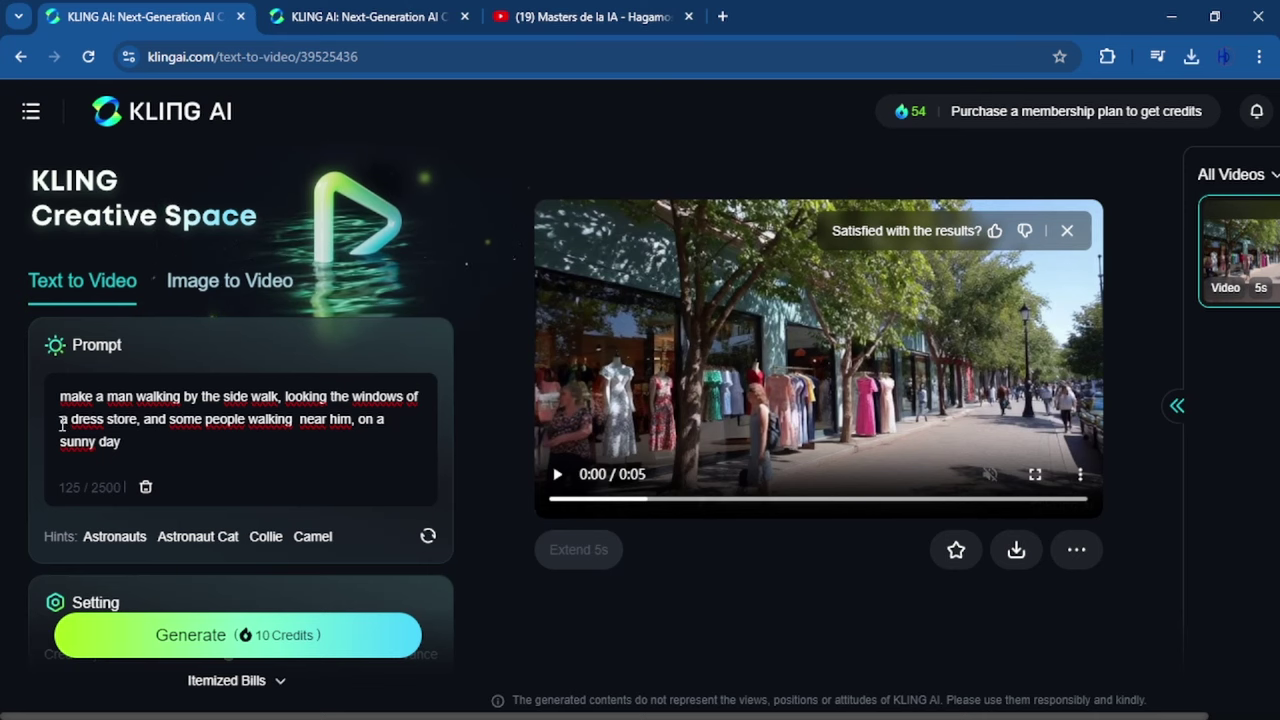
- Replace the prompt with a back view of a sports car running in a lonely way covered with trees near a lake, autumn sunset, neon colors
scroll(170, 420, "down", 9)
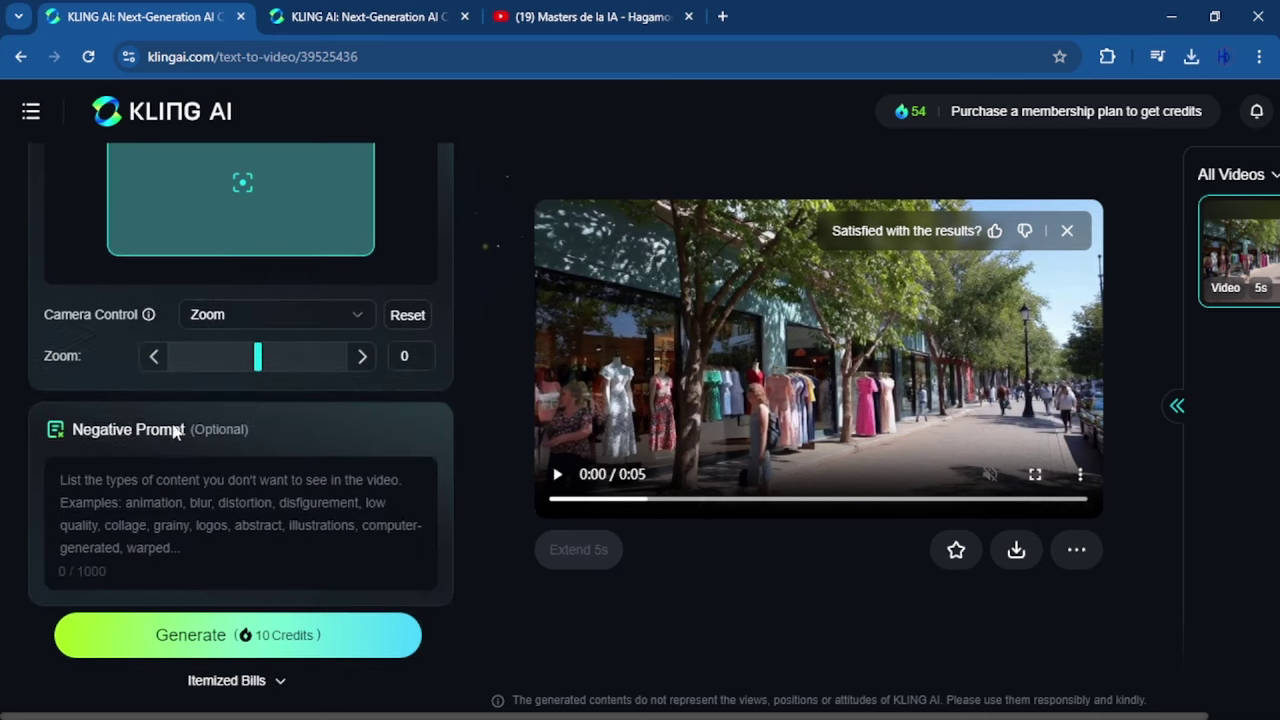
scroll(238, 452, "up", 10)
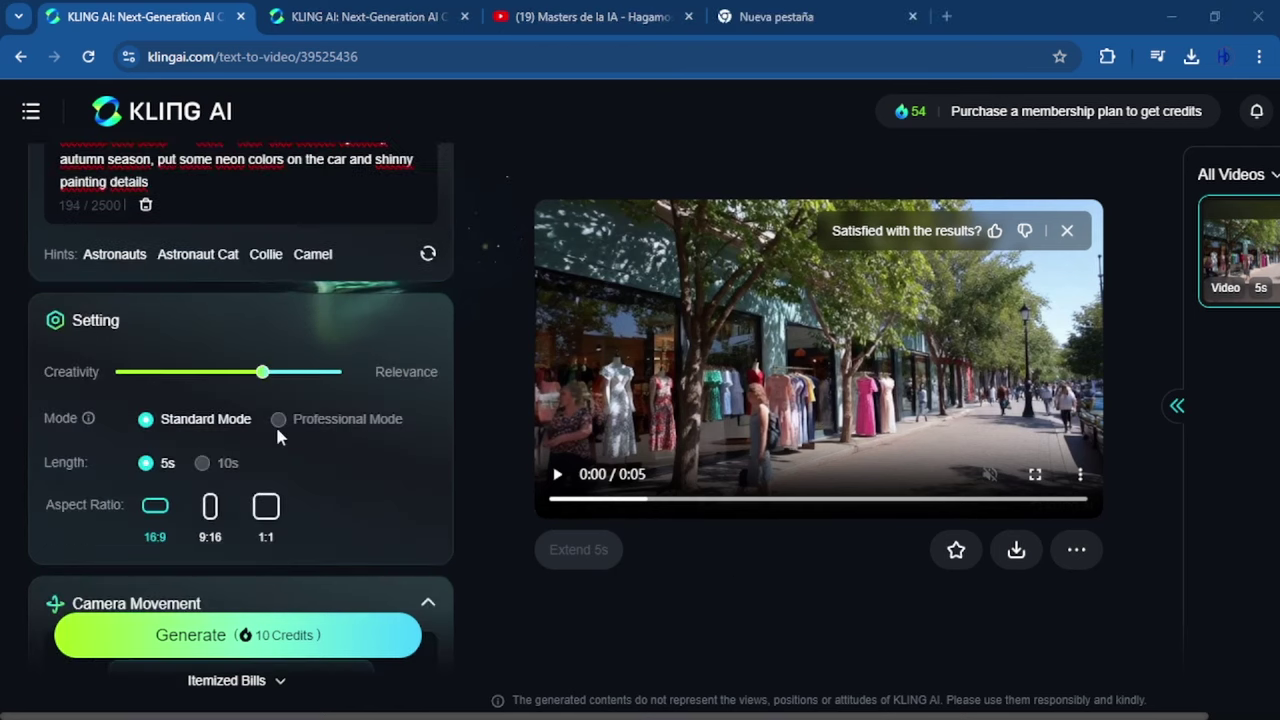
scroll(277, 435, "up", 3)
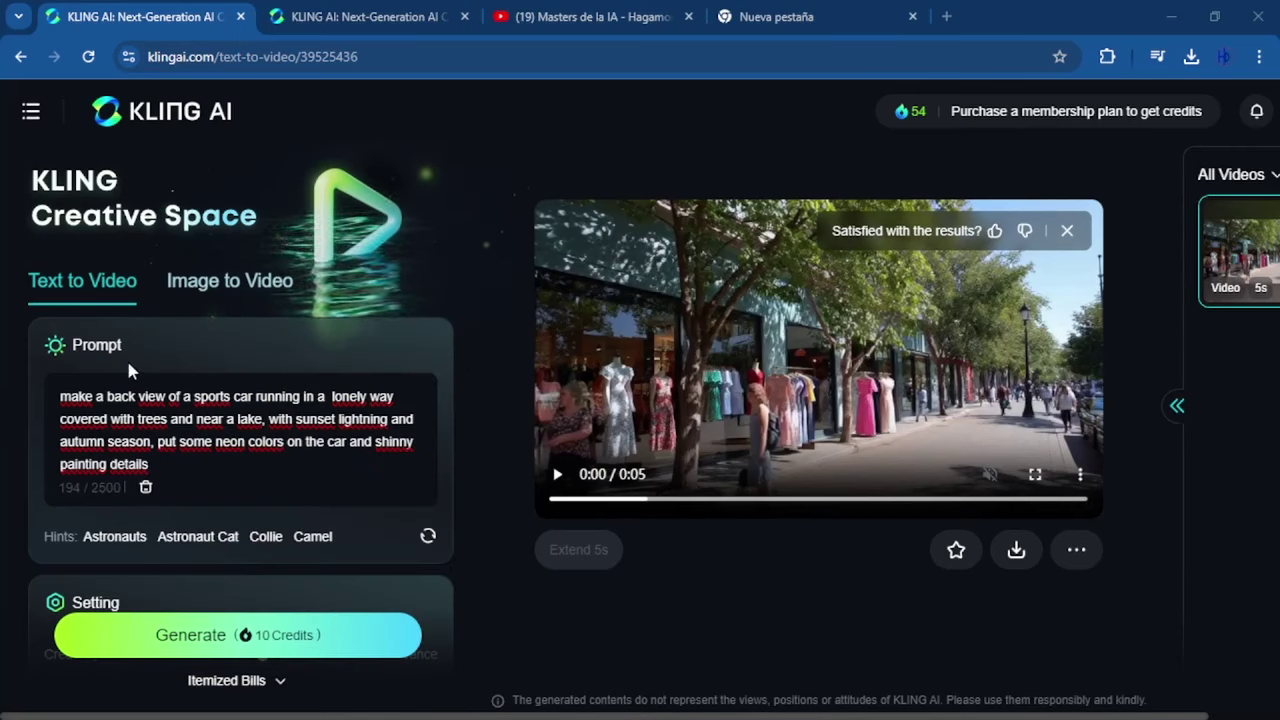
- Set the camera control to Tilt with a value of 8.3 for the sports car video
scroll(133, 355, "down", 1)
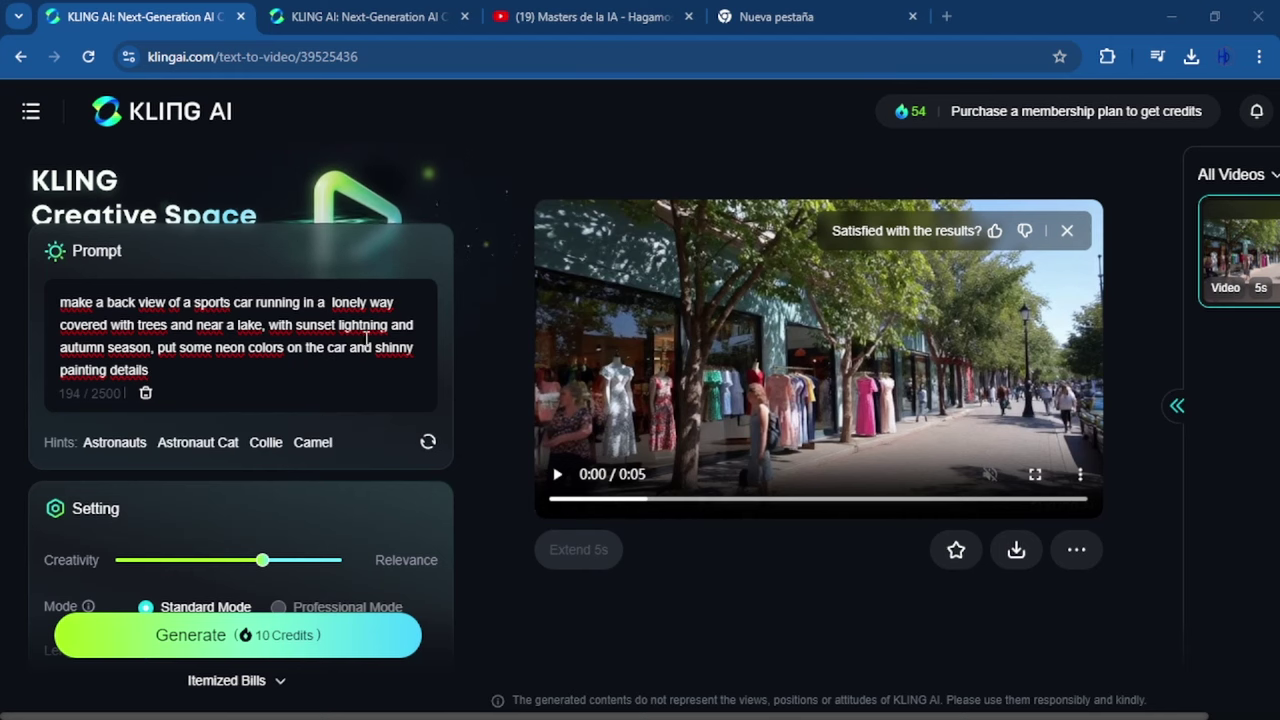
scroll(432, 413, "down", 3)
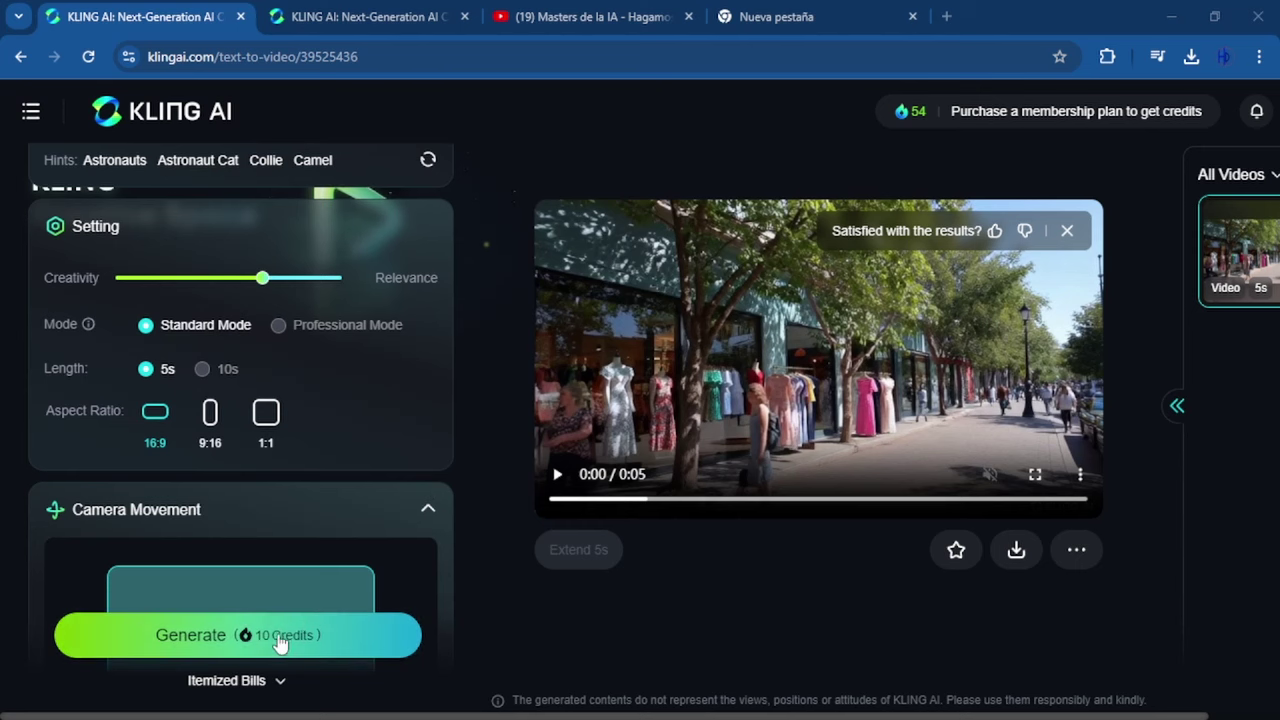
scroll(278, 645, "down", 2)
scroll(354, 580, "down", 1)
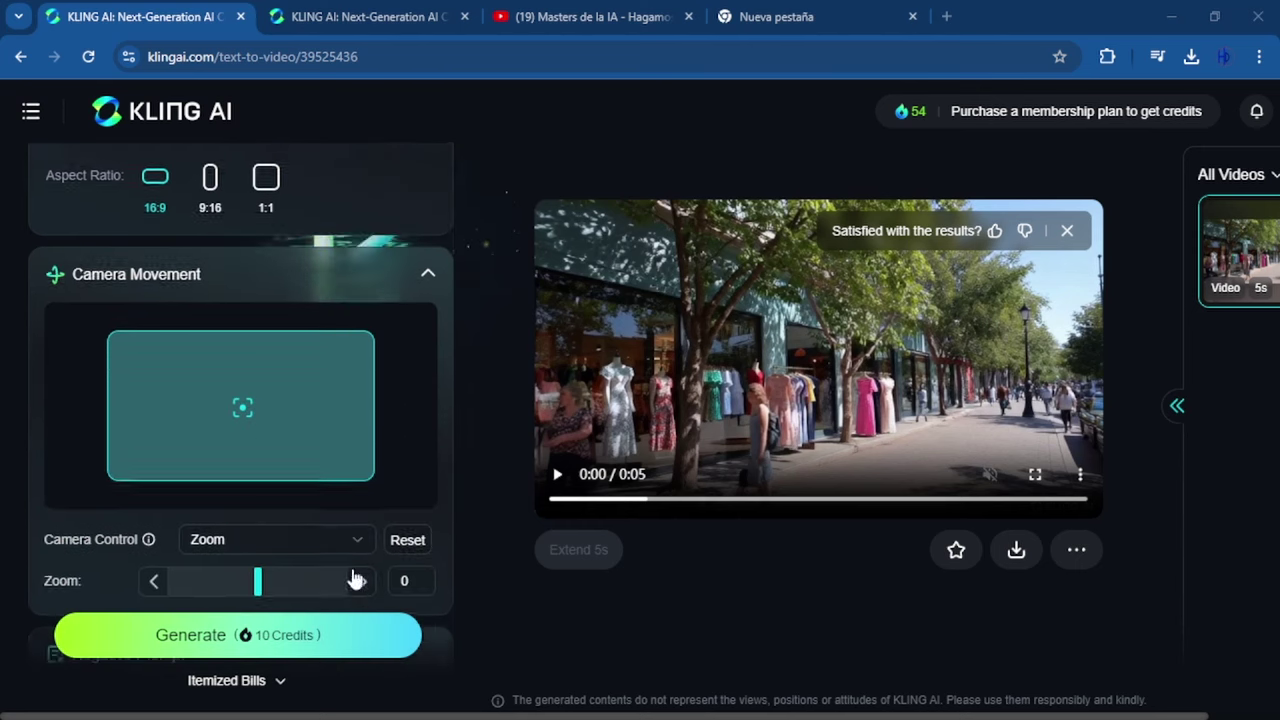
left_click(355, 495)
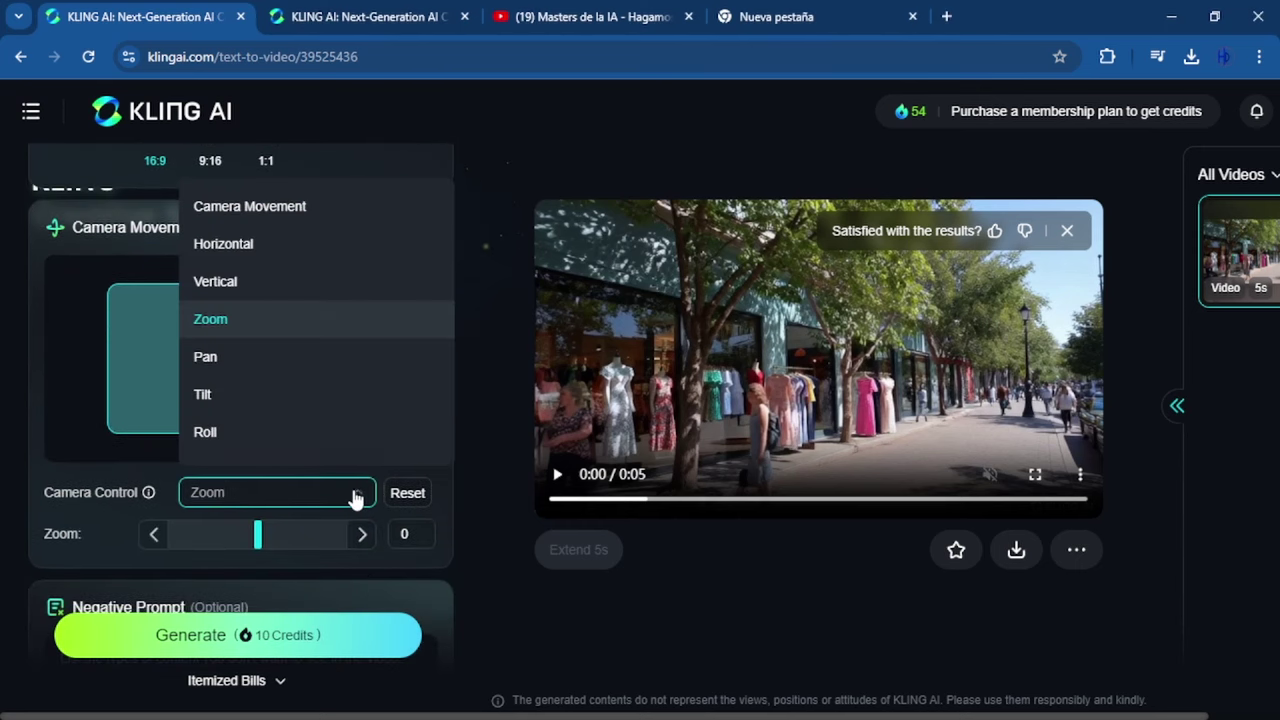
left_click(218, 398)
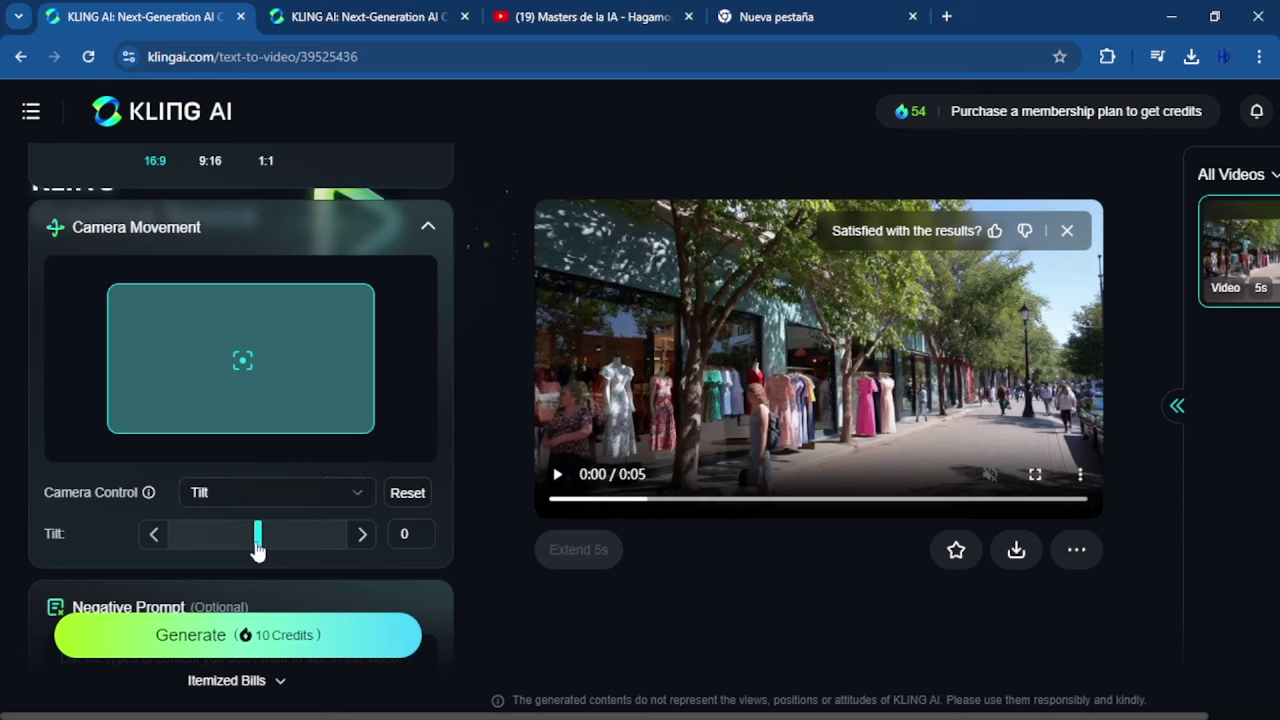
left_click_drag(257, 543, 350, 546)
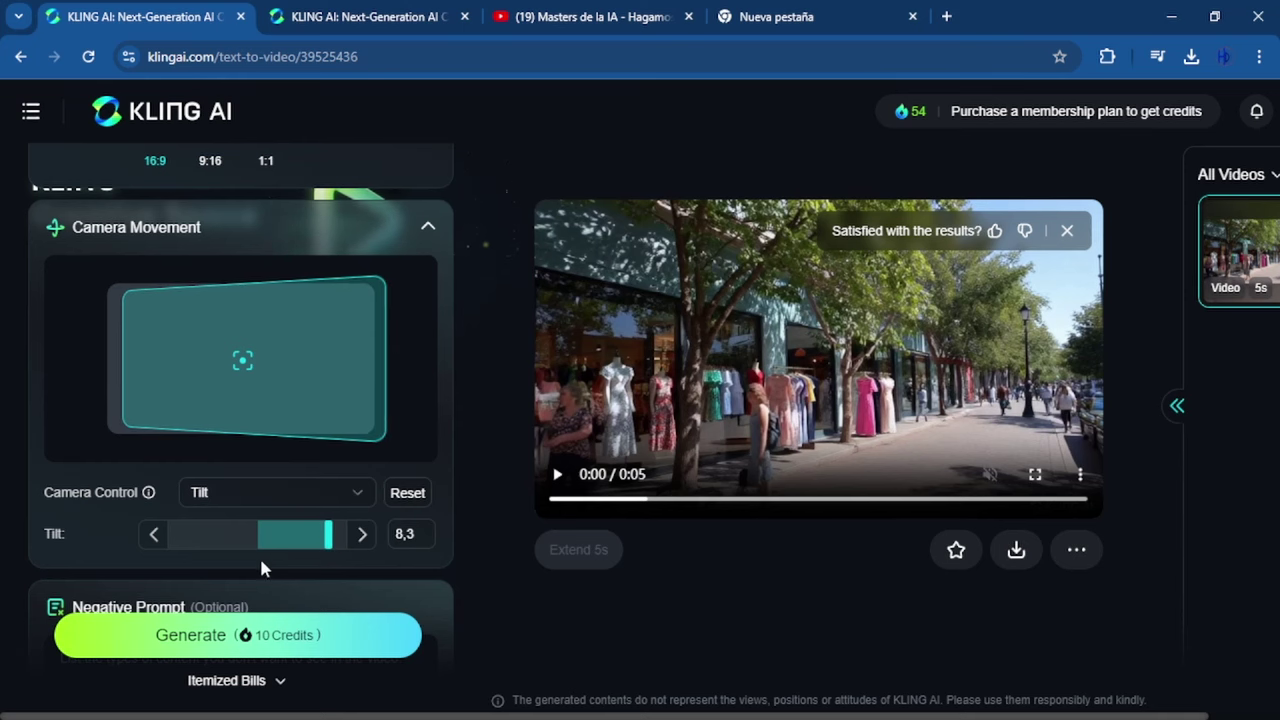
- Review the prompt and settings, and generate the sports car video in Standard Mode at 5s and 16:9
scroll(312, 420, "down", 2)
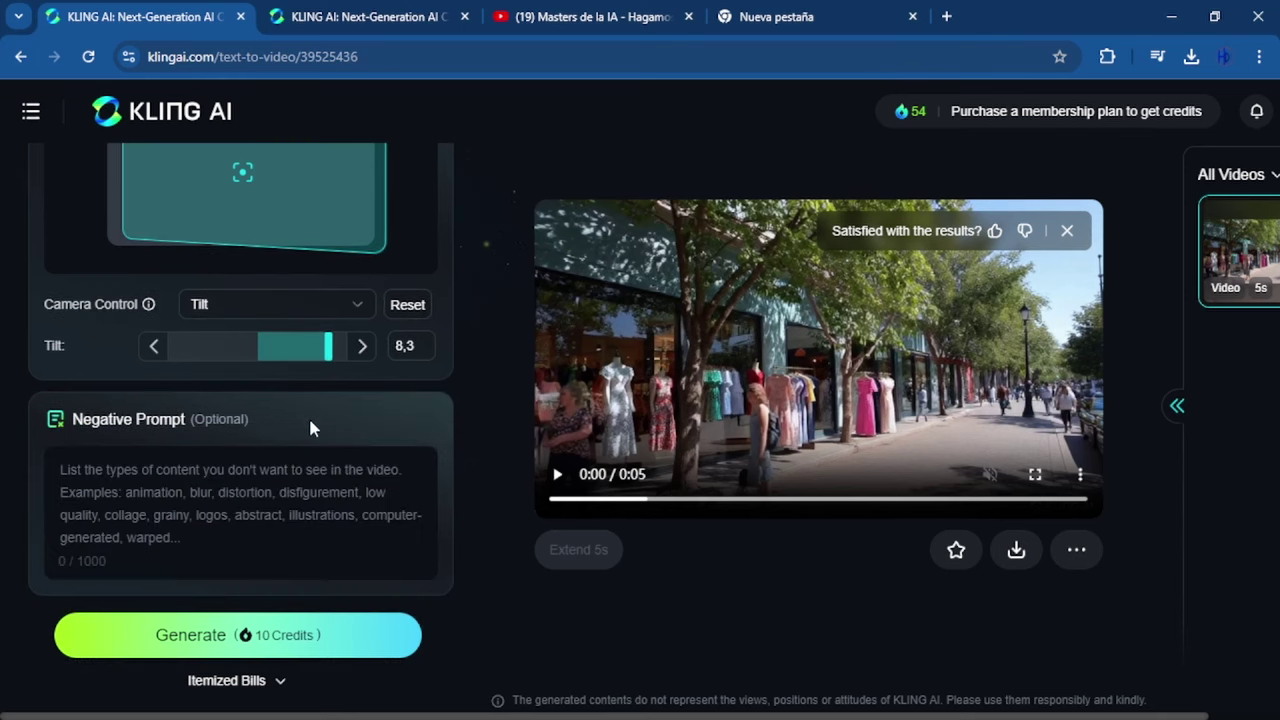
scroll(330, 418, "up", 7)
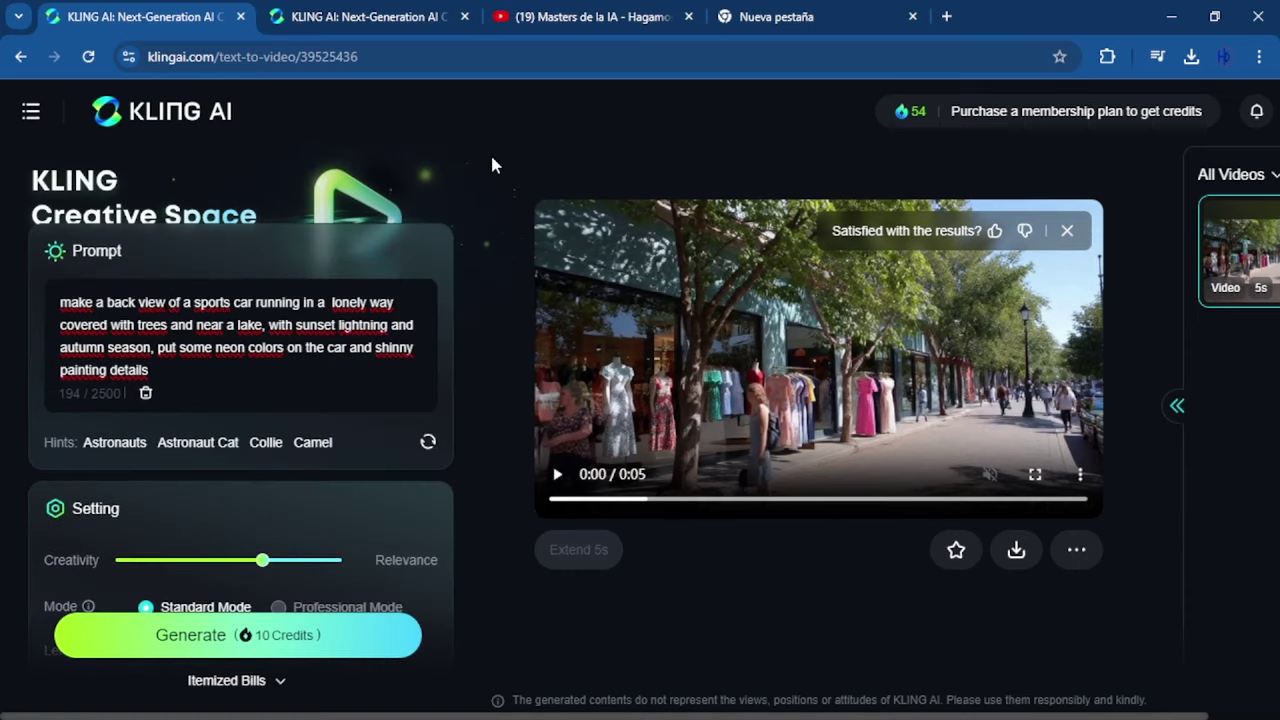
scroll(170, 330, "down", 2)
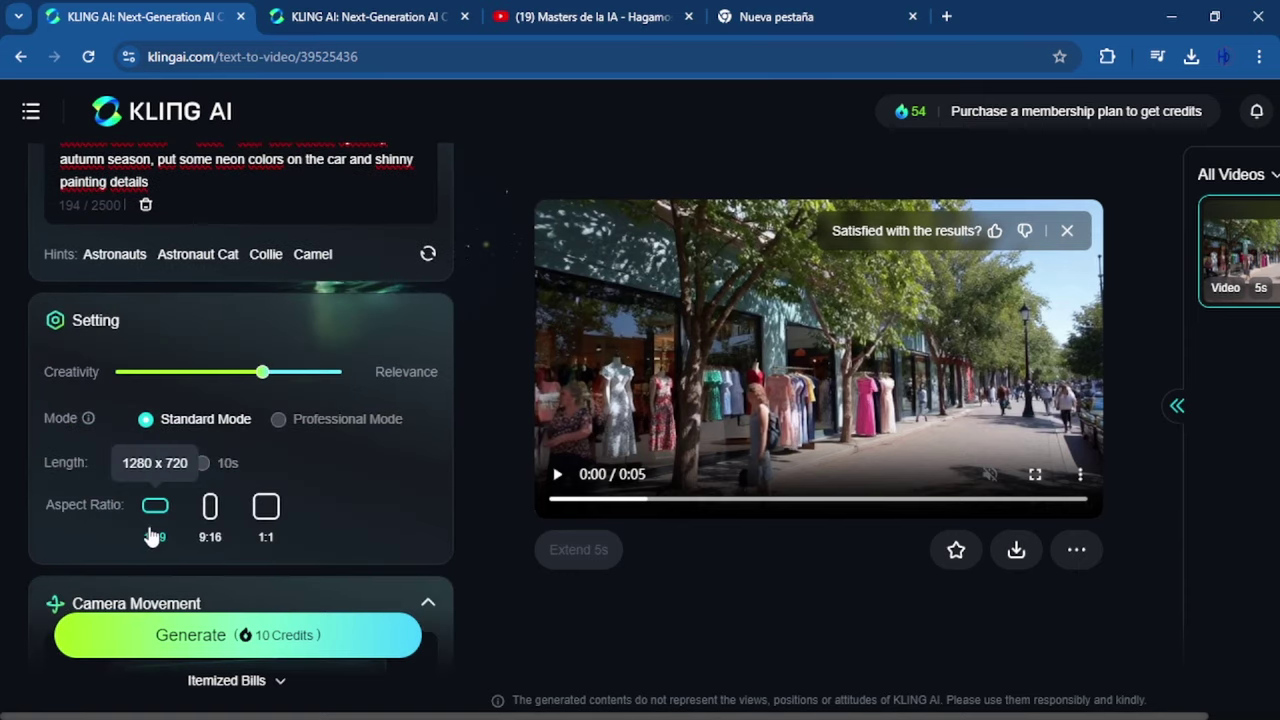
left_click(215, 640)
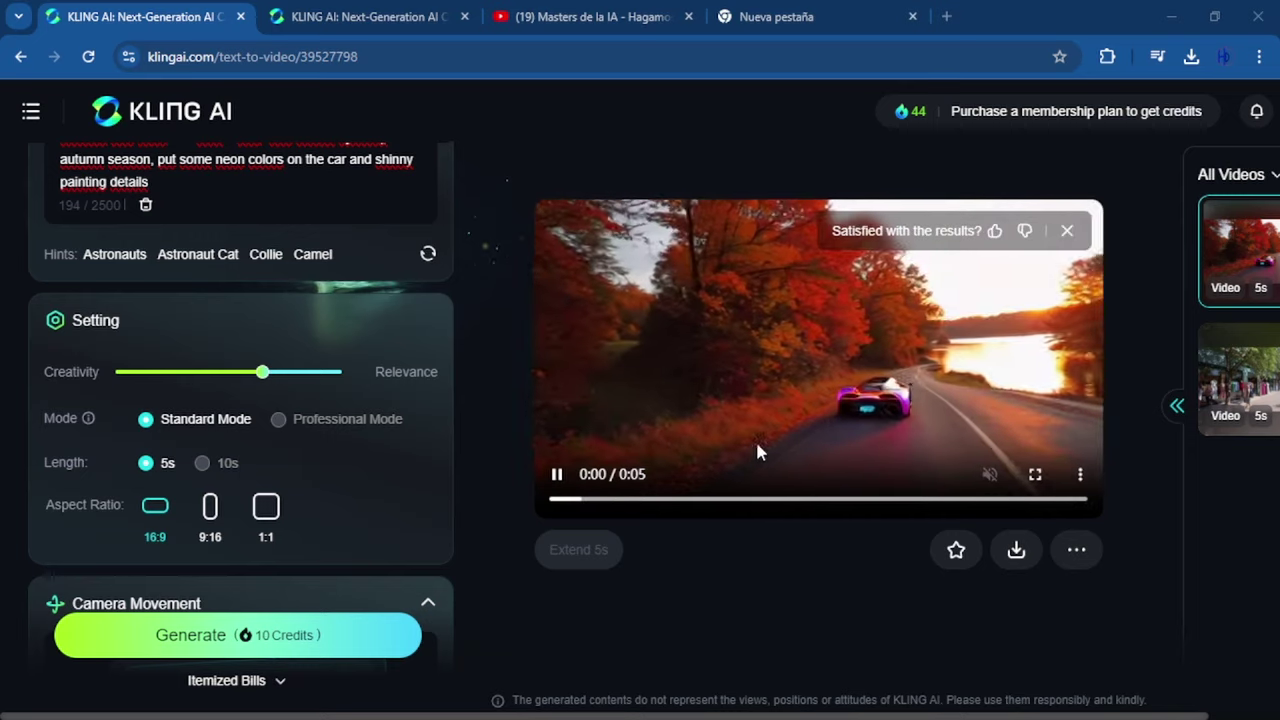
- Watch the generated sports car video in full screen and download it with watermark
scroll(378, 424, "down", 1)
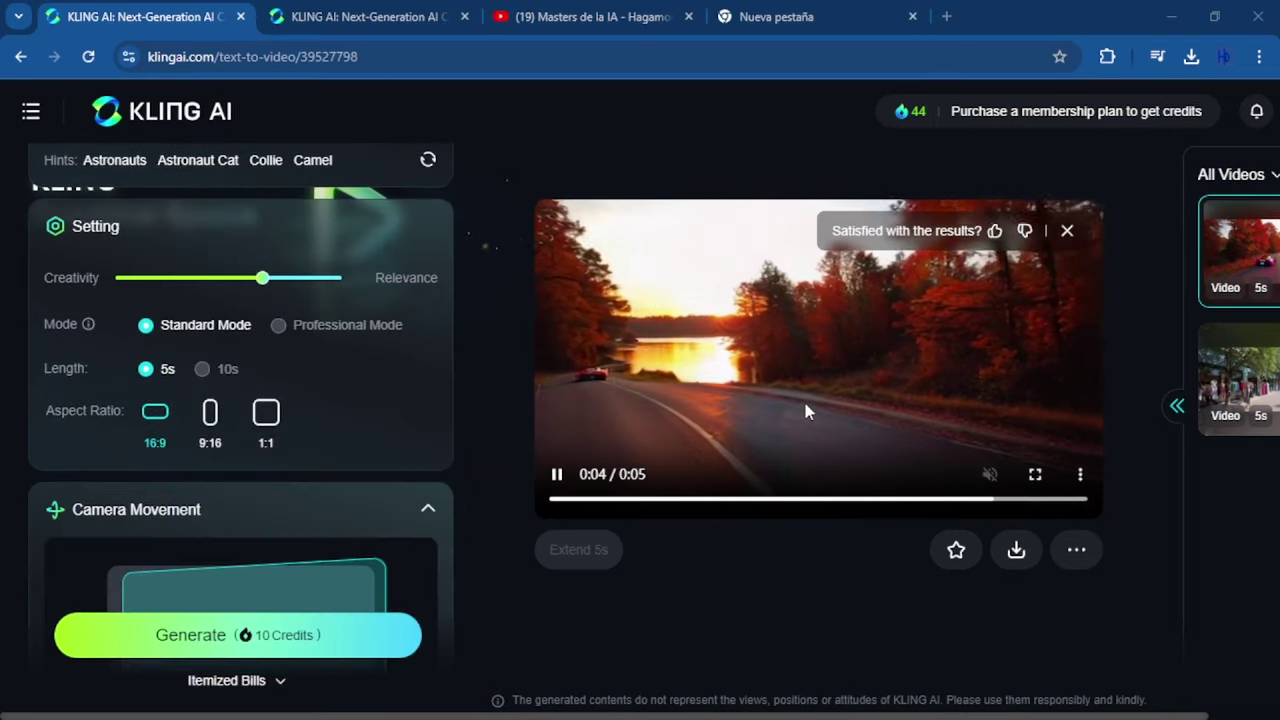
mouse_move(1018, 540)
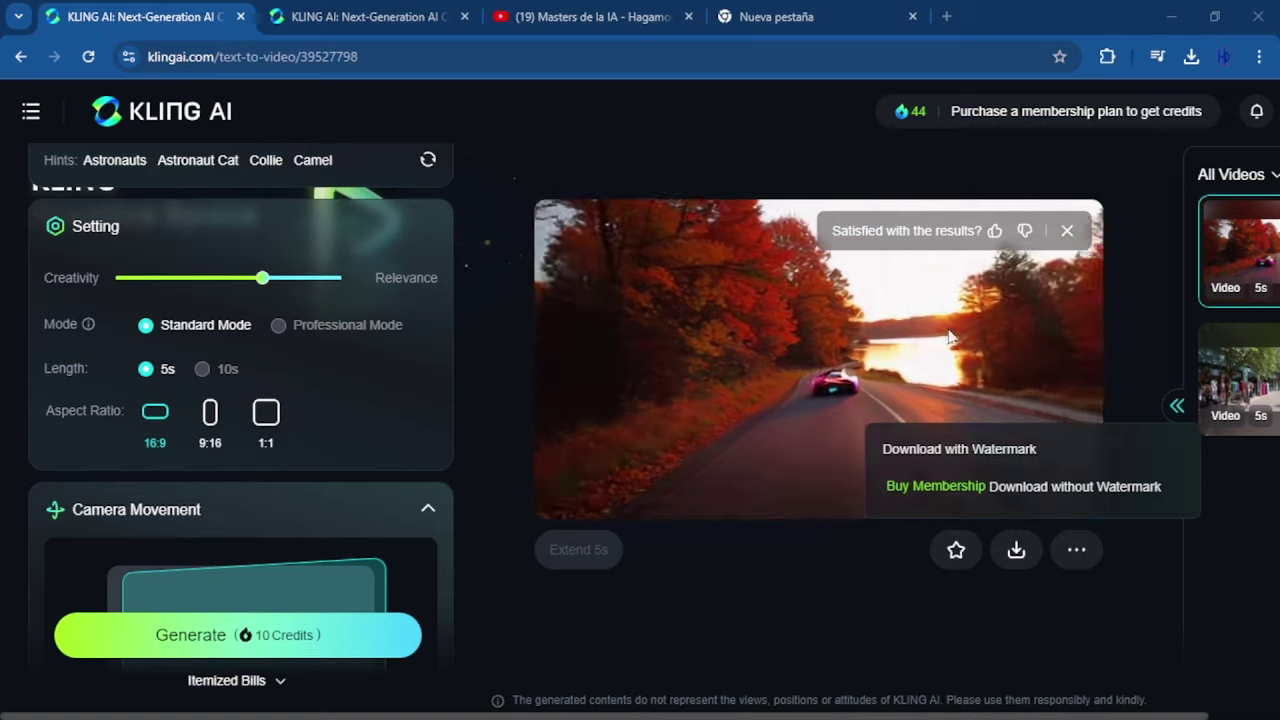
left_click(1038, 476)
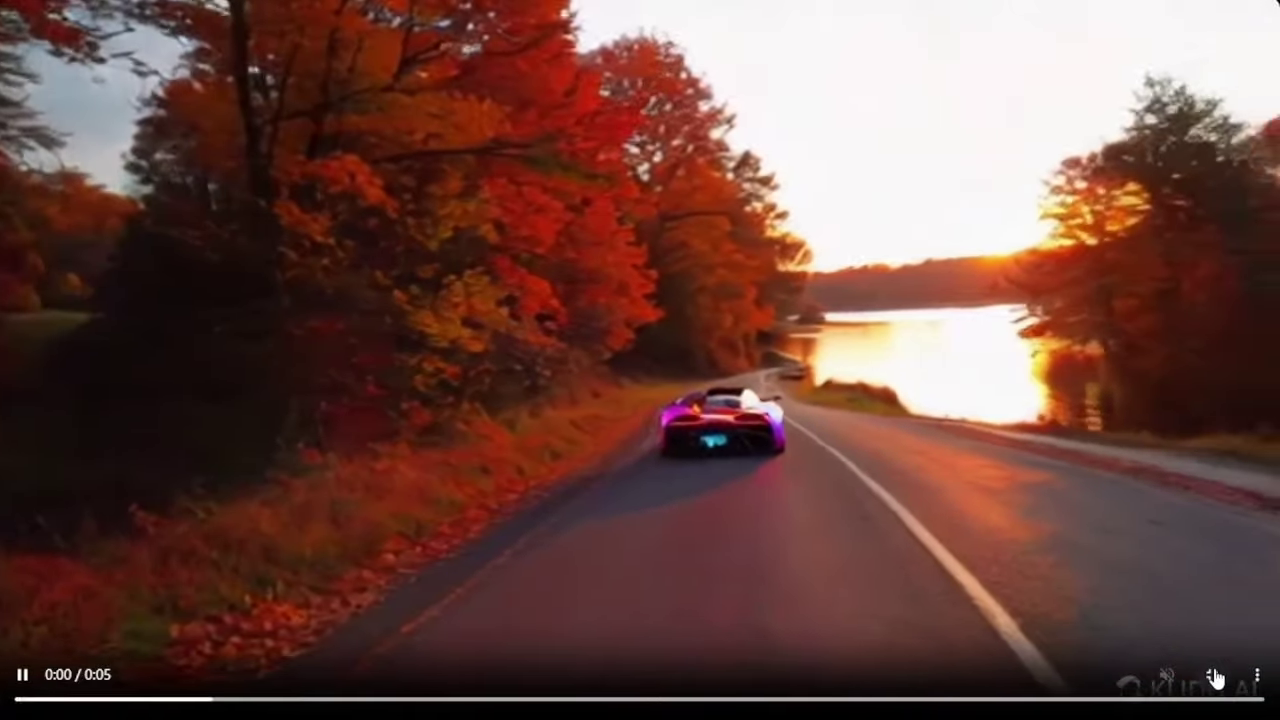
left_click(1213, 676)
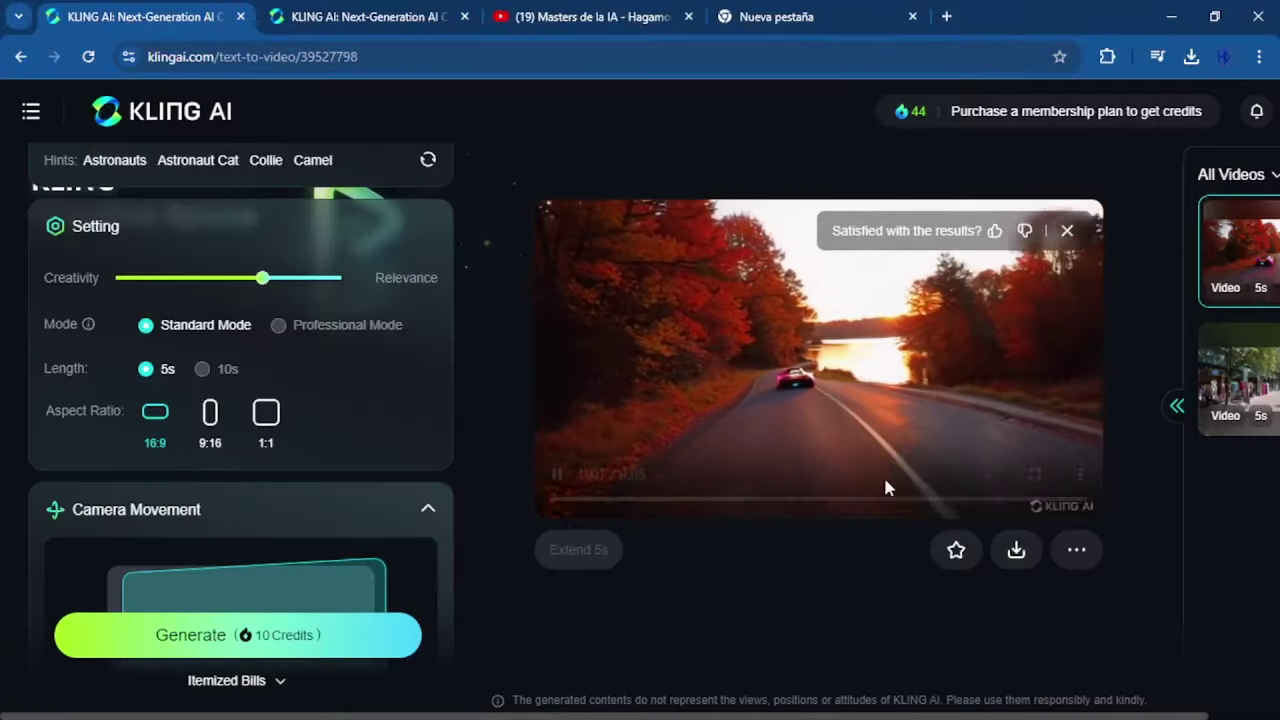
mouse_move(1016, 549)
left_click(957, 489)
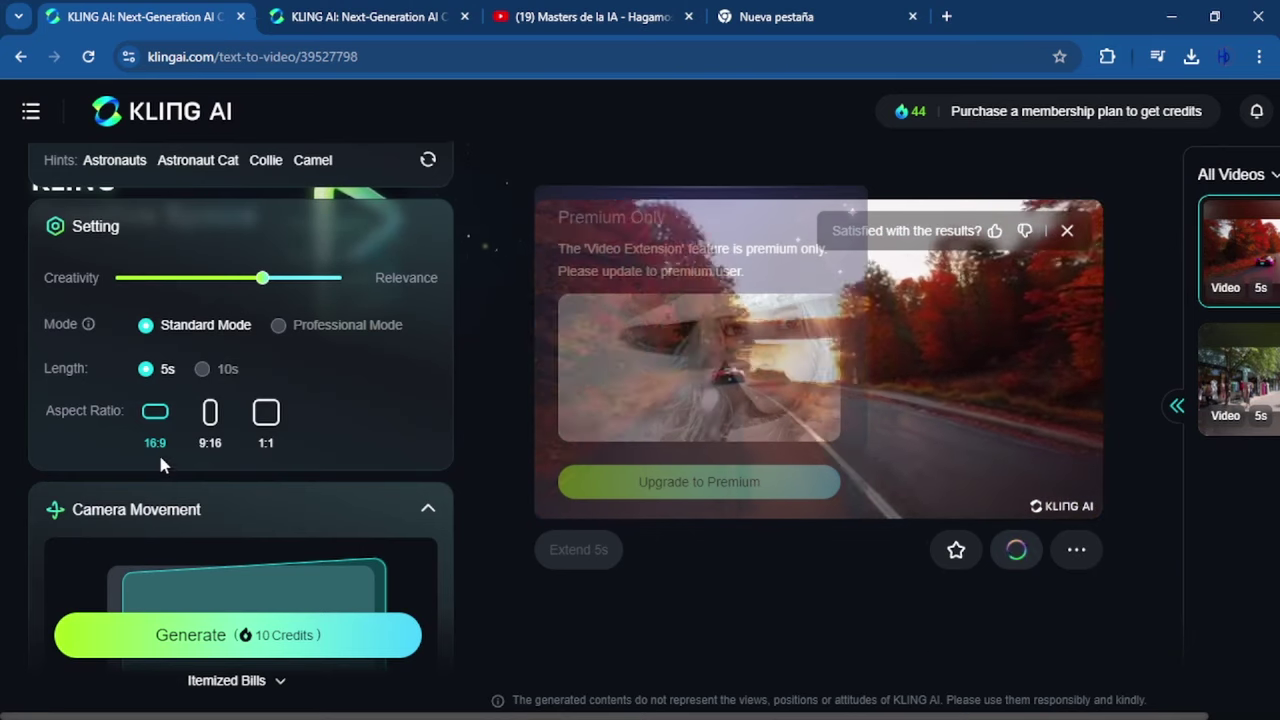
- Switch to Image to Video and clear the sports car prompt carried over from the text mode
scroll(200, 430, "up", 4)
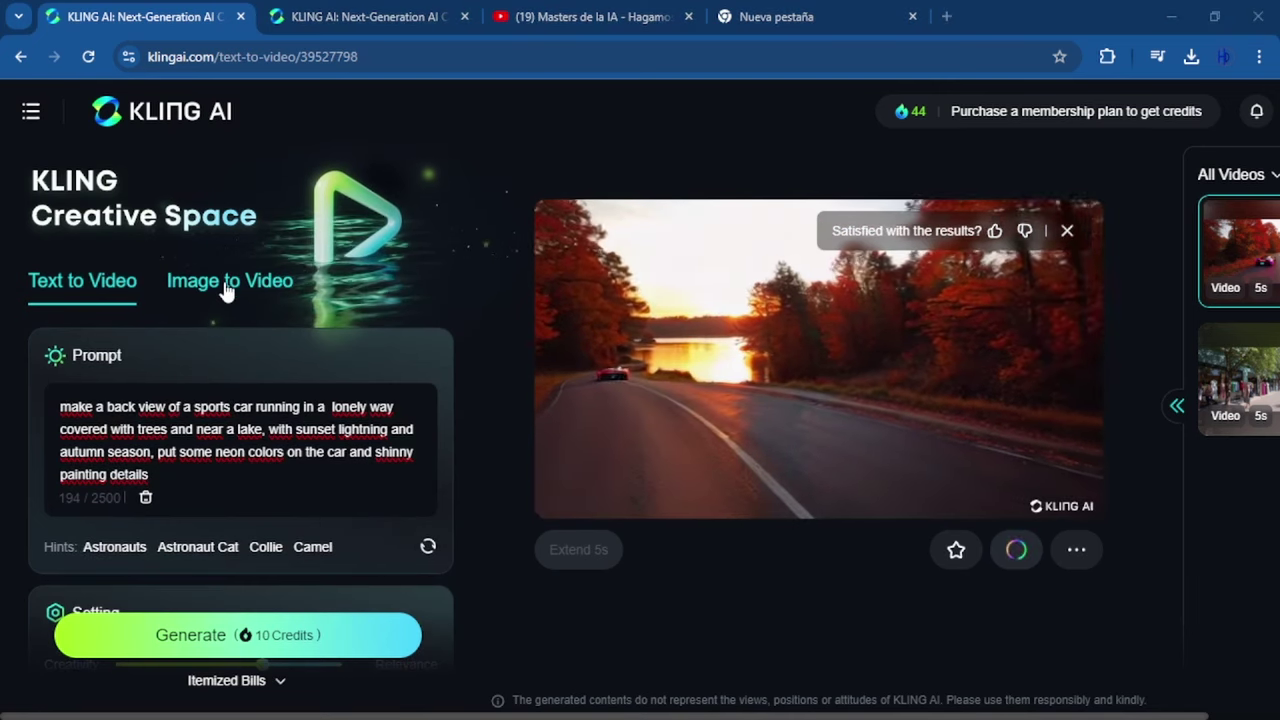
left_click(227, 285)
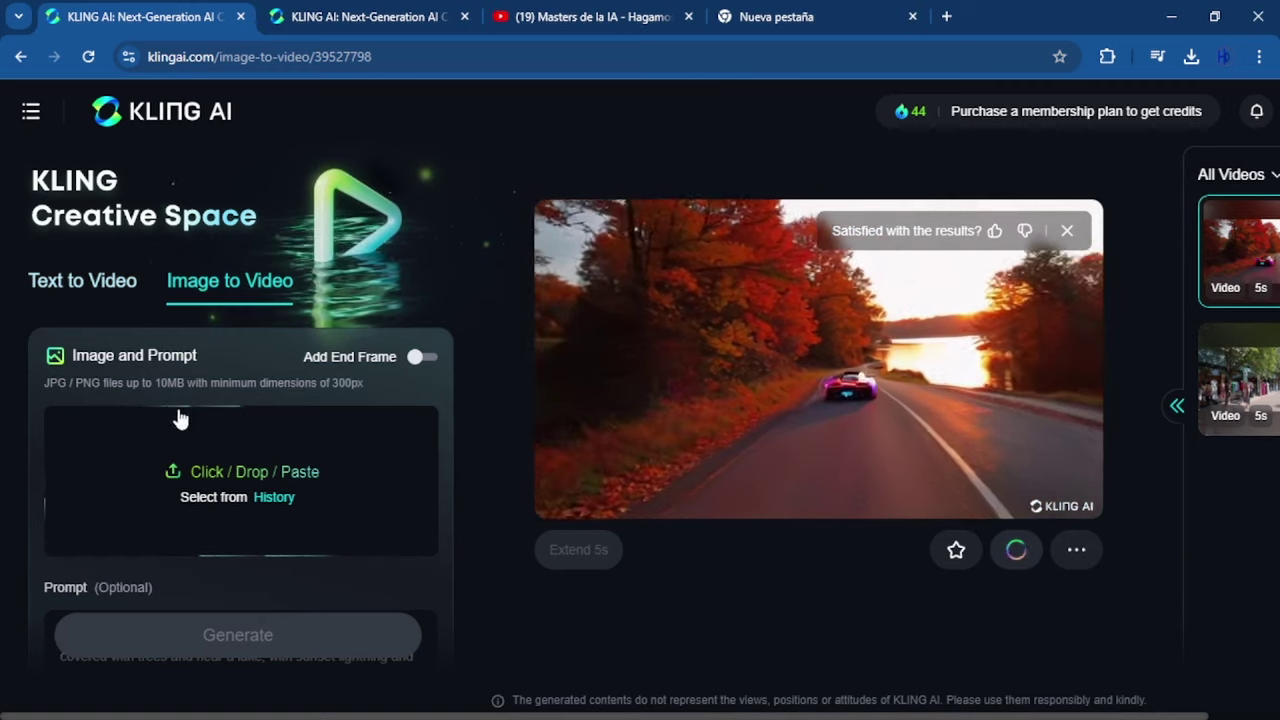
scroll(231, 374, "down", 3)
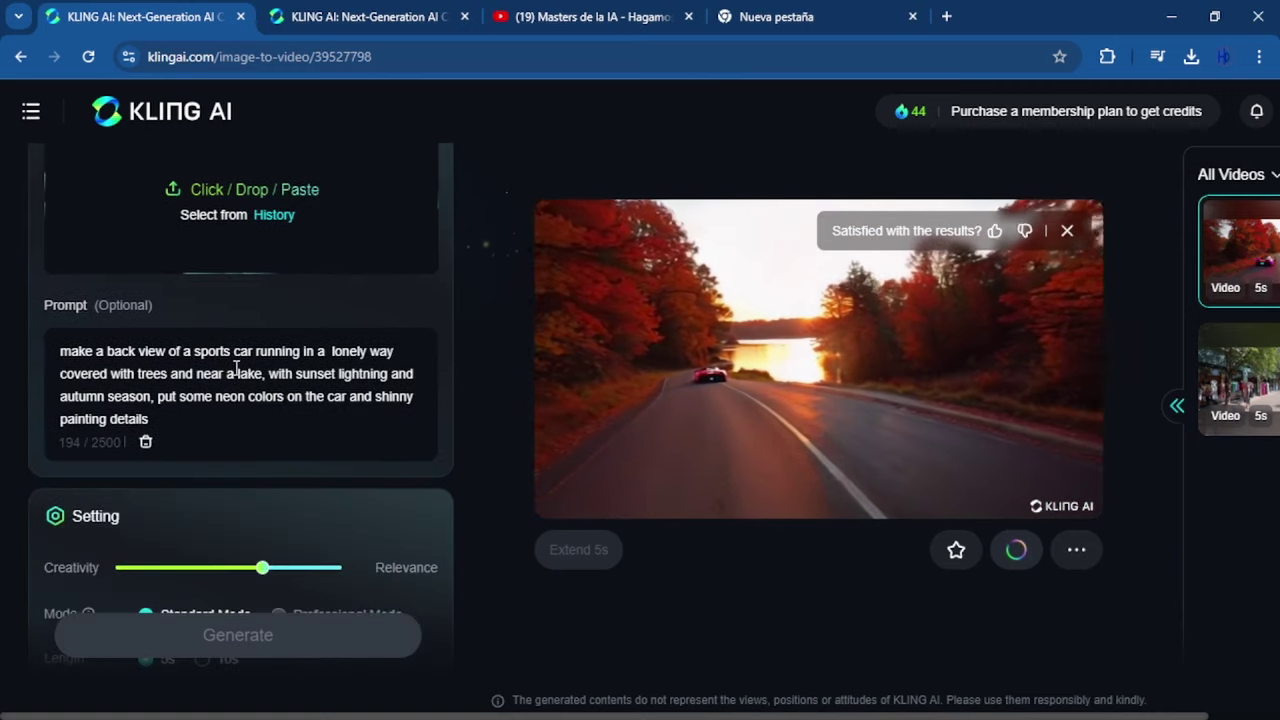
scroll(241, 360, "down", 3)
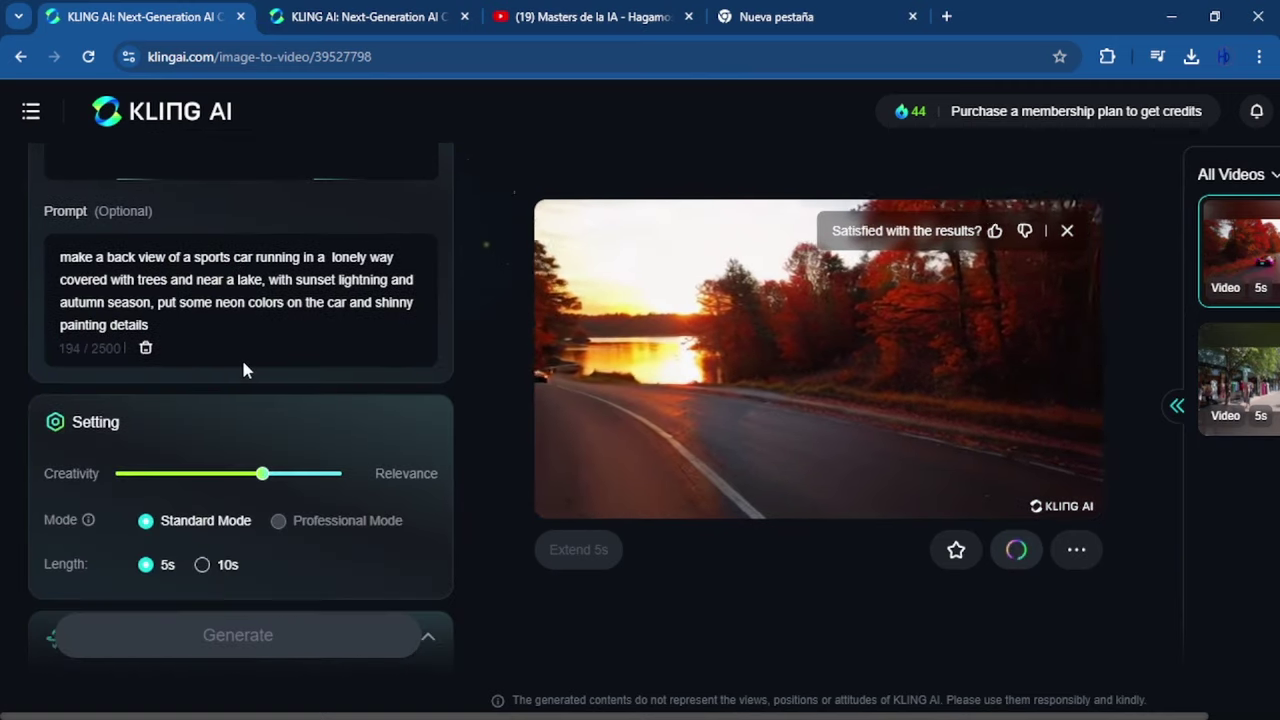
scroll(246, 362, "up", 3)
scroll(215, 355, "up", 3)
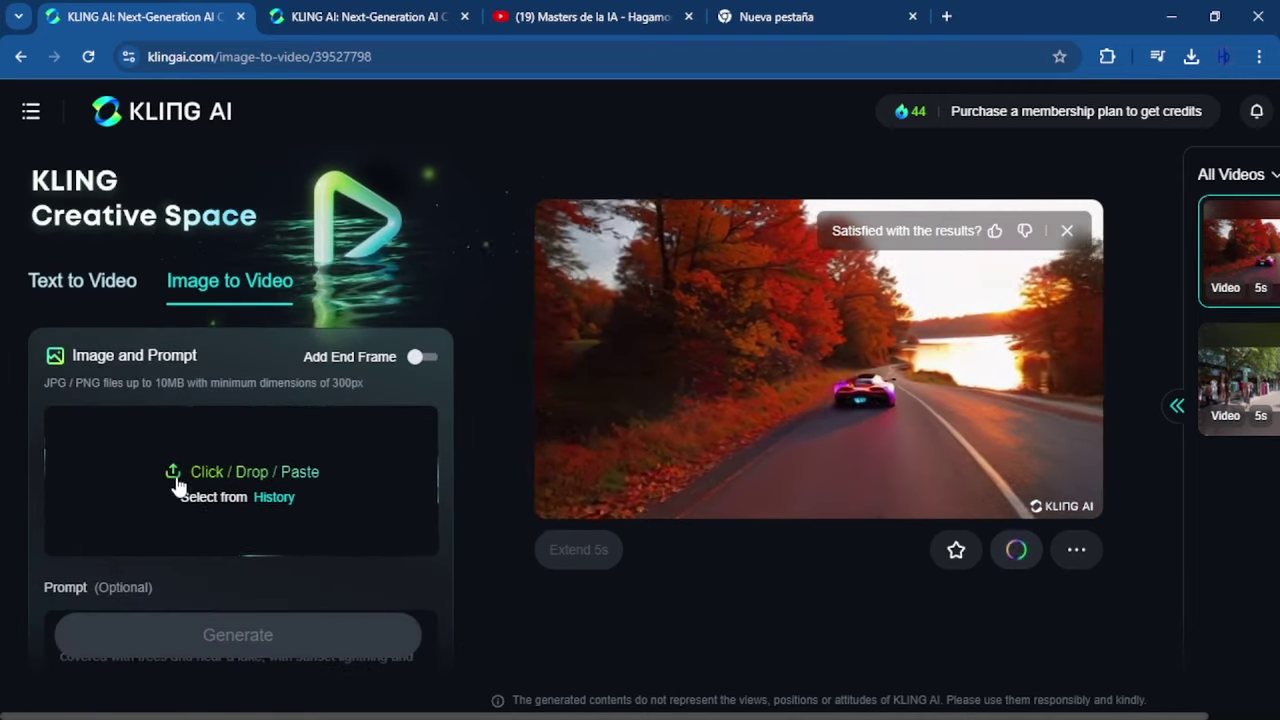
scroll(236, 467, "down", 3)
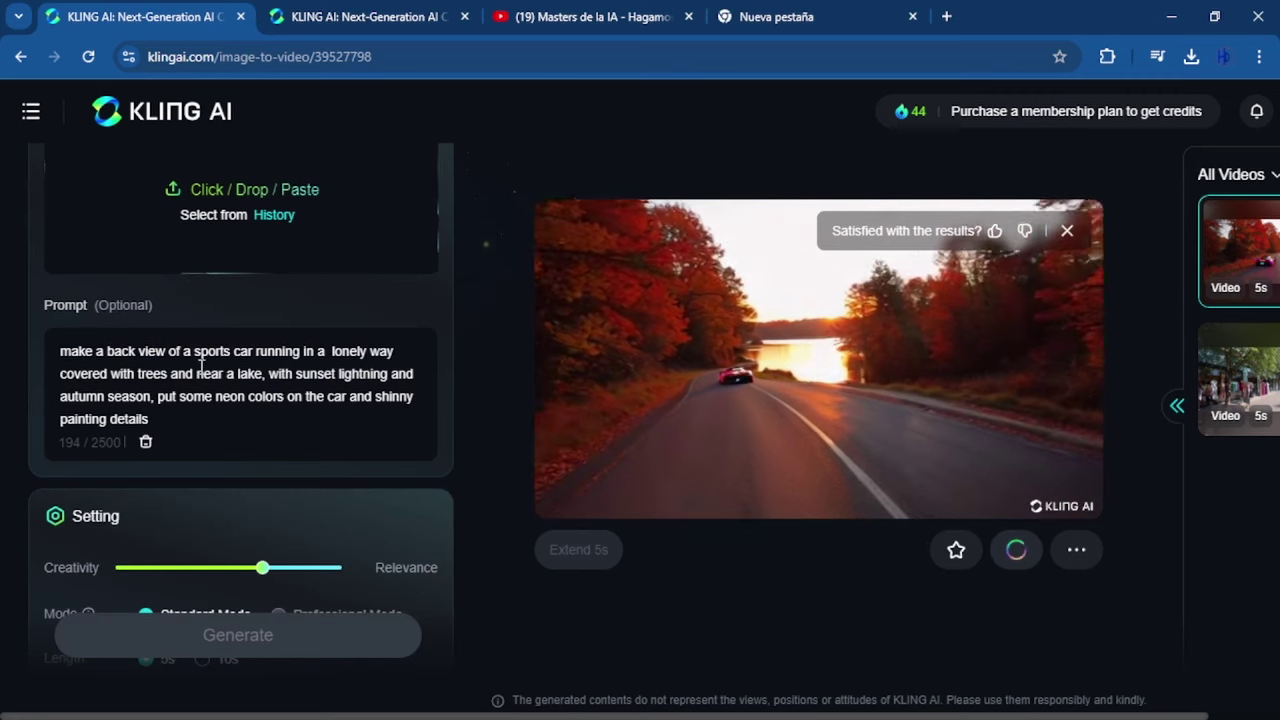
scroll(153, 410, "down", 1)
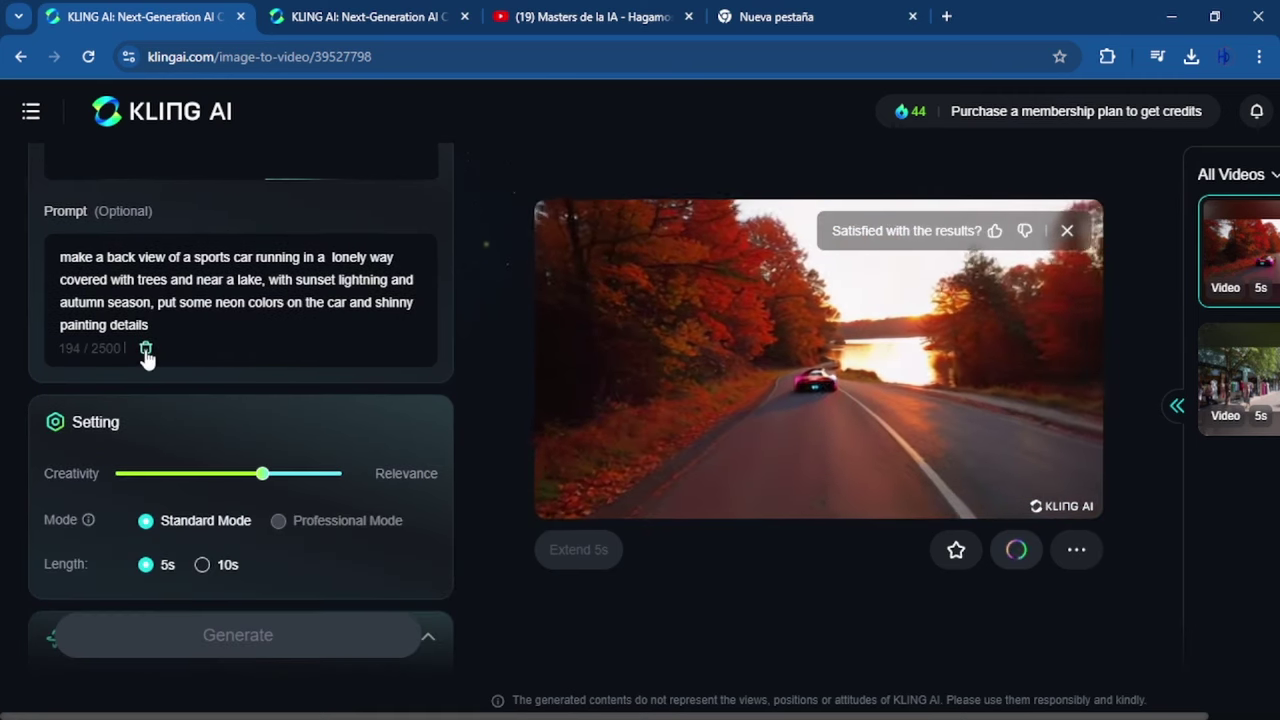
scroll(175, 300, "up", 3)
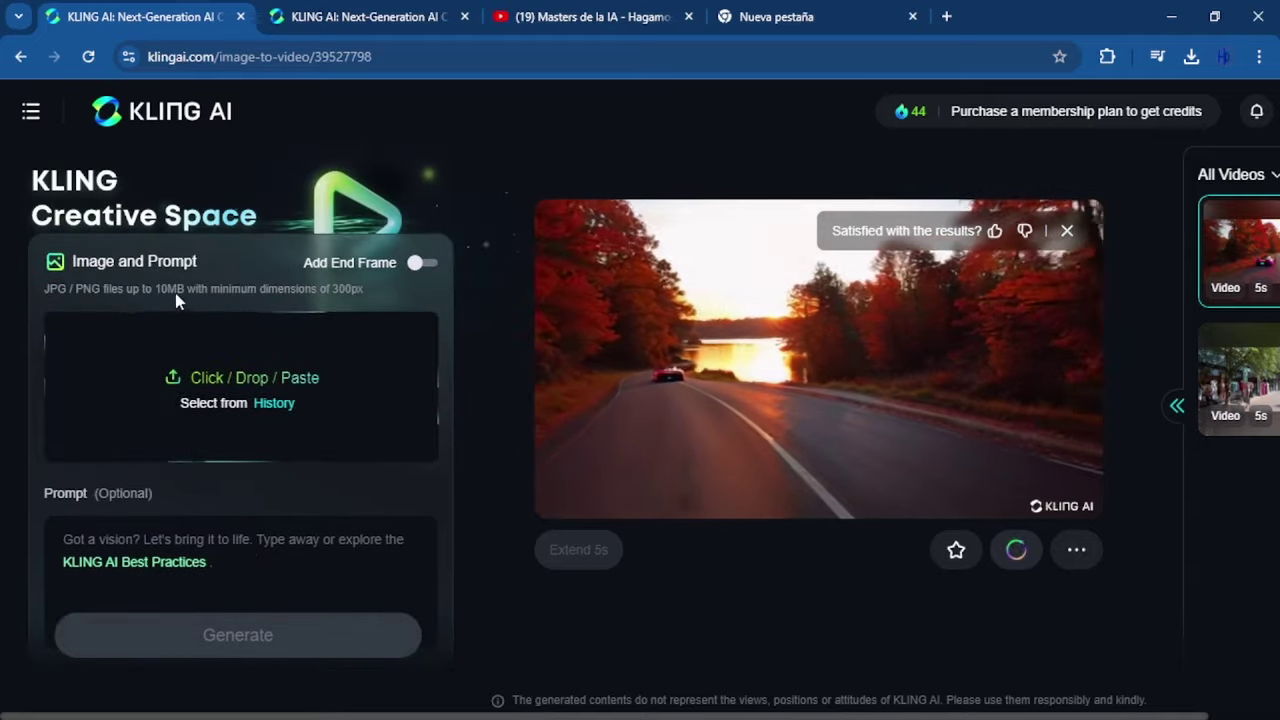
- Try to choose Professional Mode and examine the Image to Video settings from creativity down to the negative prompt
scroll(275, 390, "down", 4)
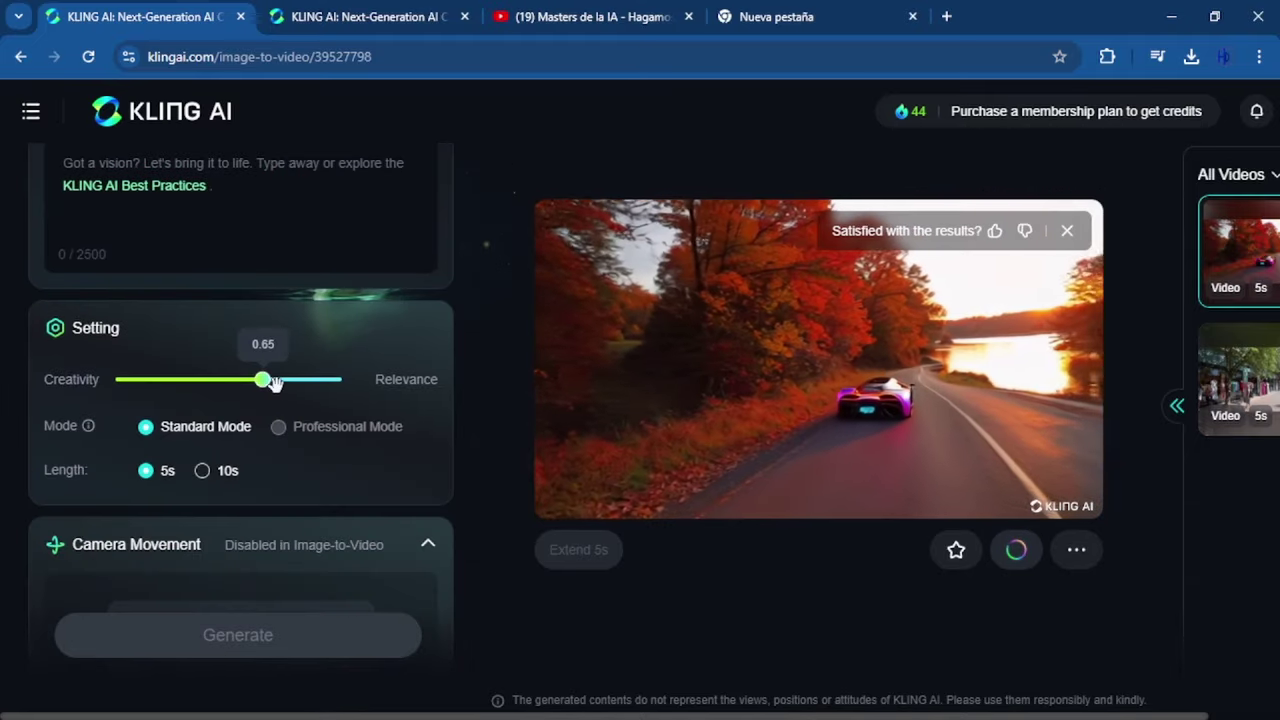
scroll(364, 390, "down", 2)
left_click(285, 240)
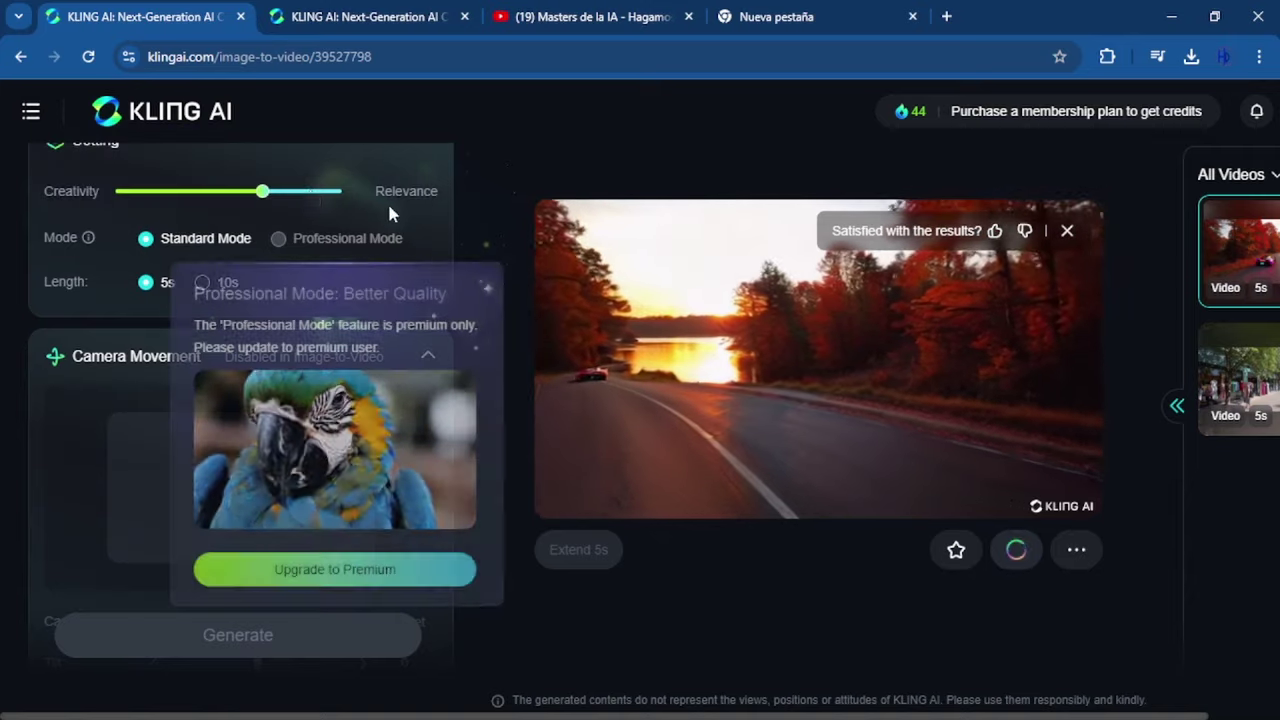
scroll(200, 260, "down", 1)
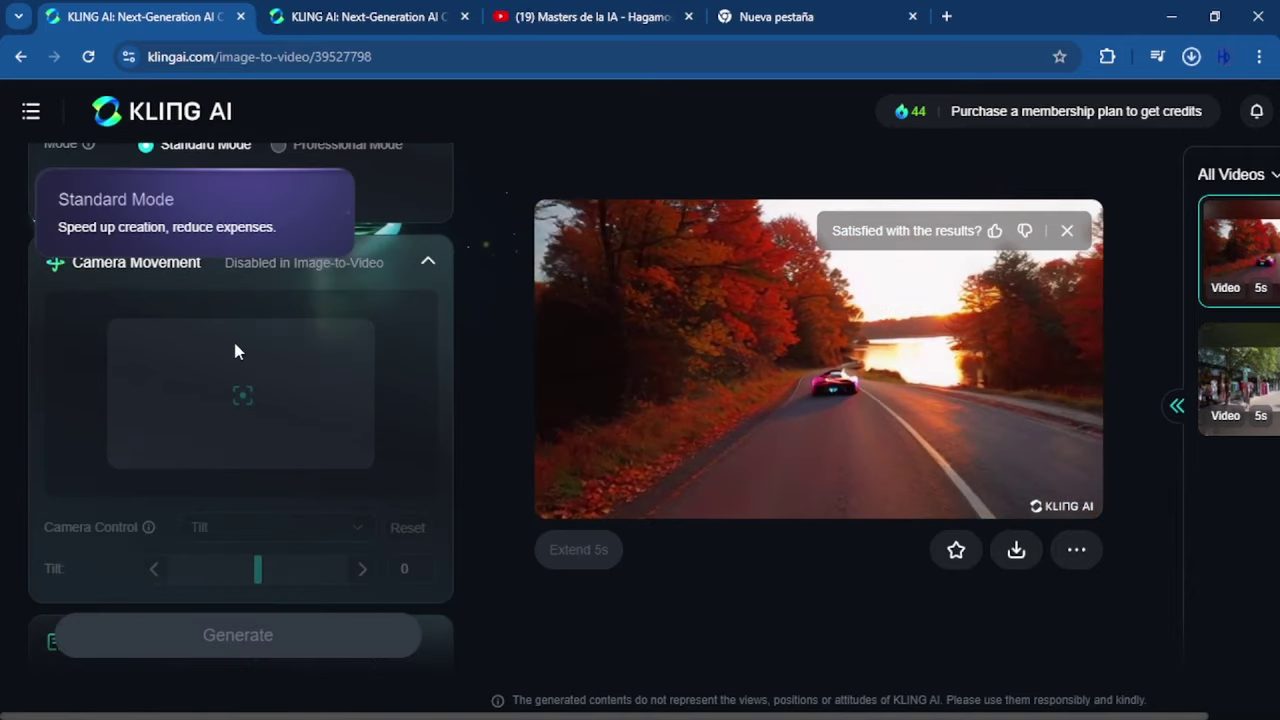
scroll(264, 400, "down", 1)
scroll(262, 400, "down", 1)
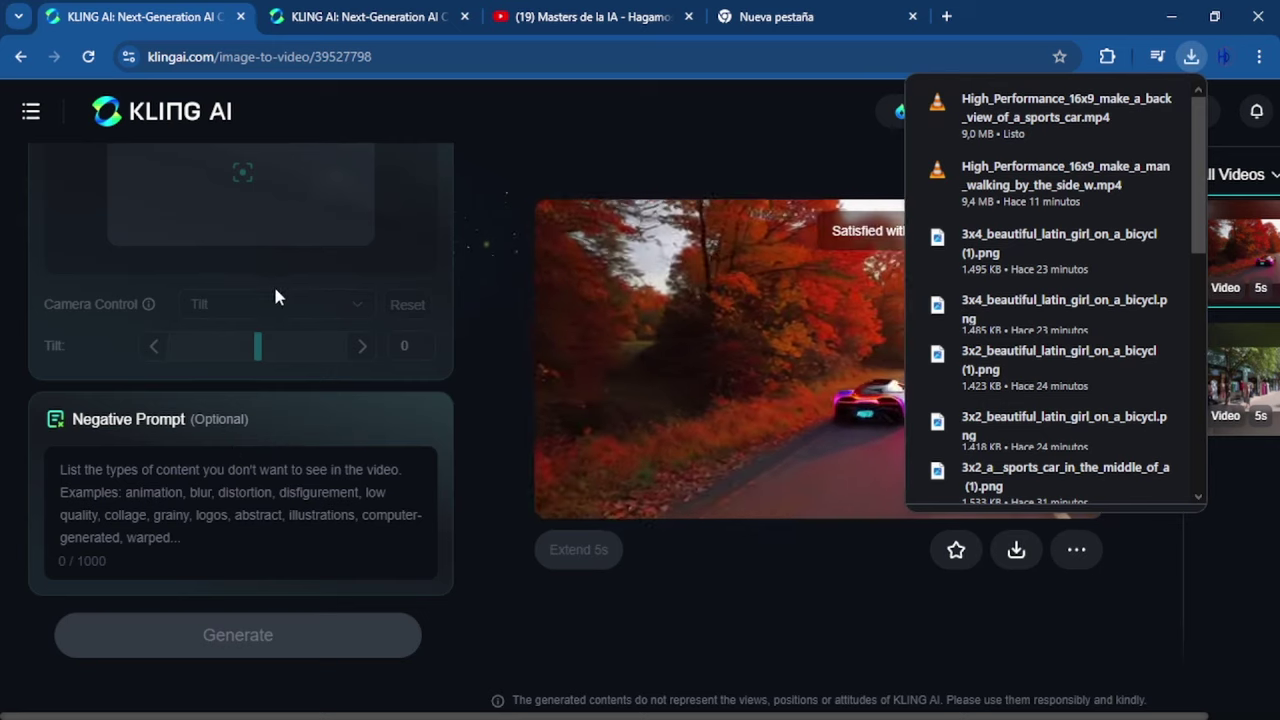
- Select the first image of the second set in the image history, the girl on a bicycle, as the source image for the video
scroll(230, 330, "up", 3)
scroll(260, 429, "down", 5)
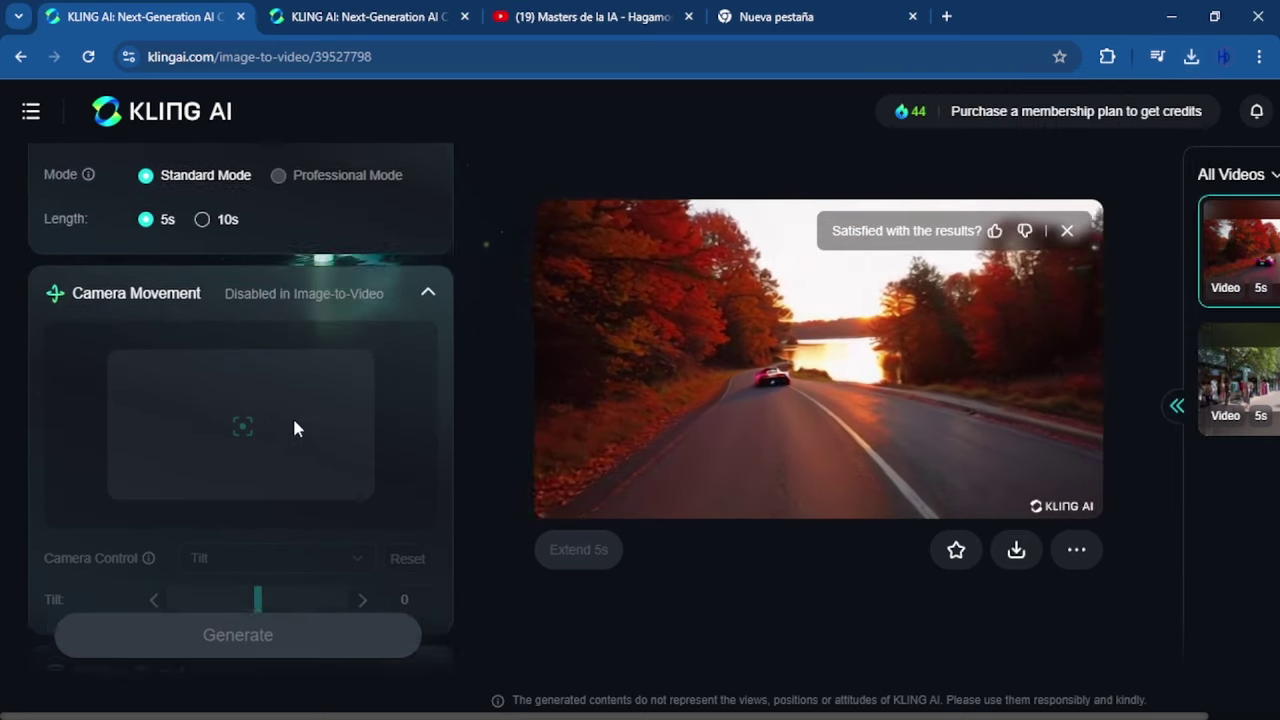
scroll(275, 470, "up", 6)
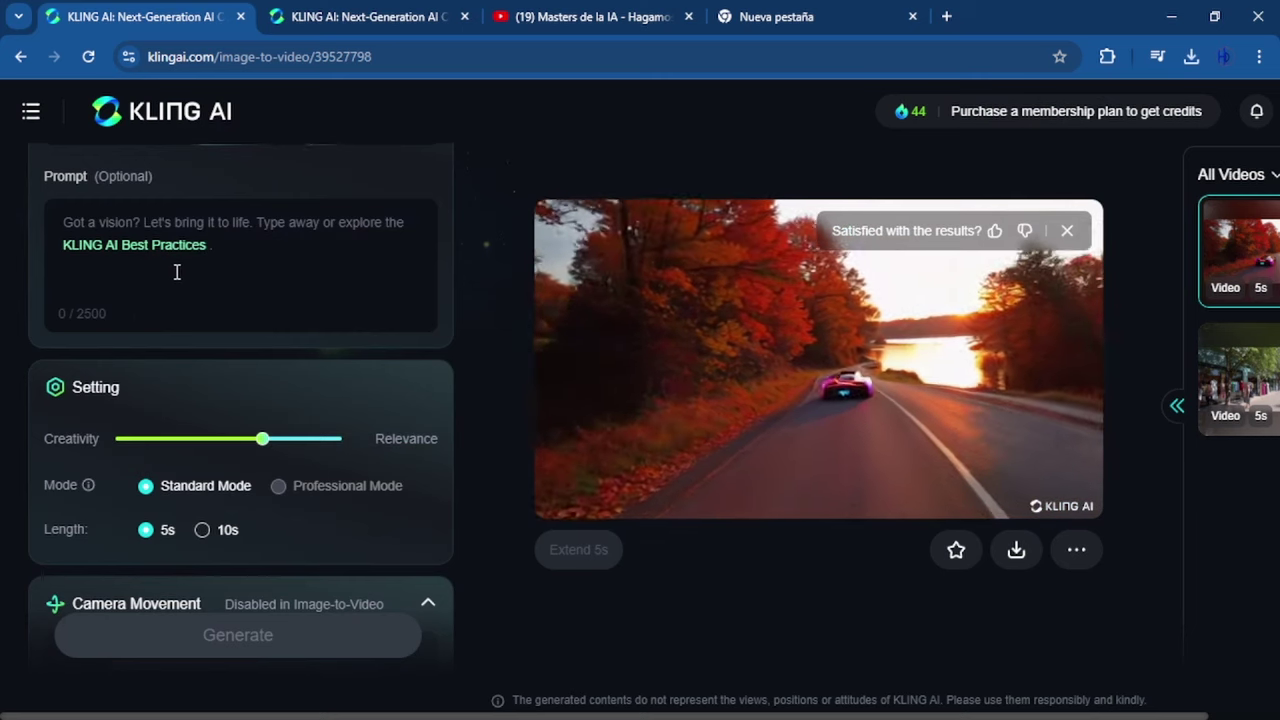
scroll(200, 258, "up", 3)
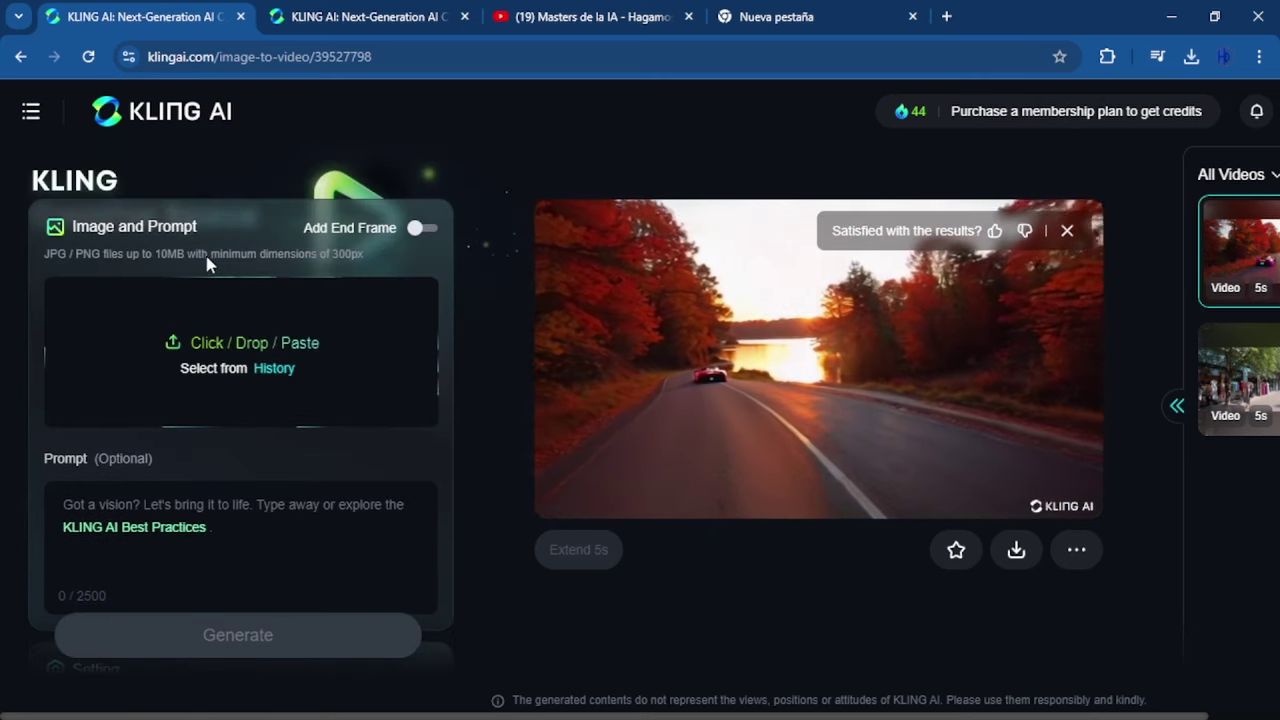
left_click(274, 369)
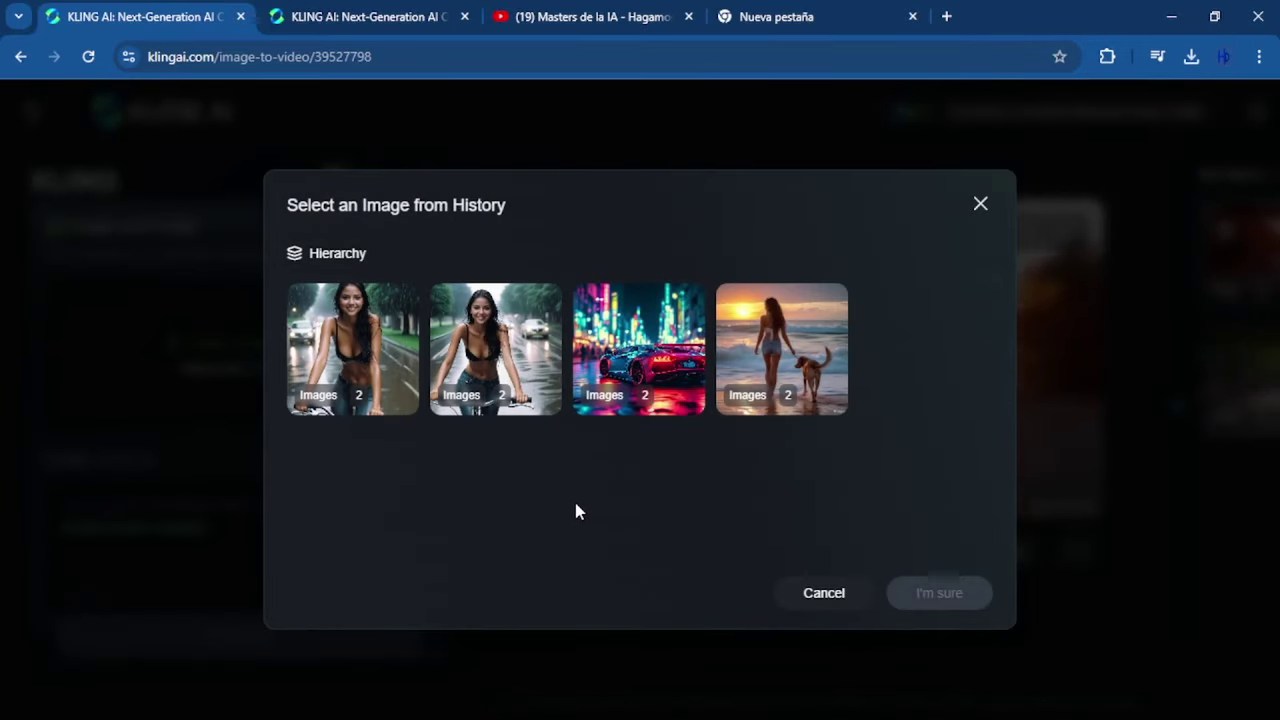
left_click(478, 366)
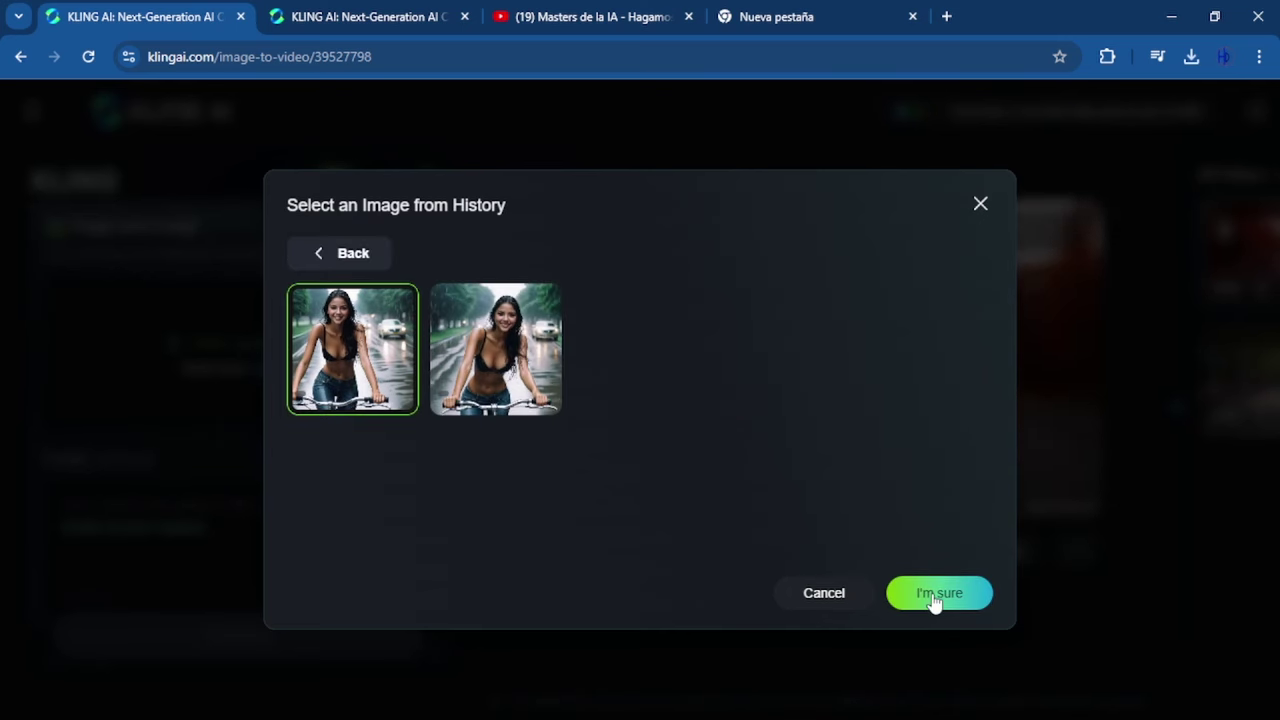
left_click(977, 594)
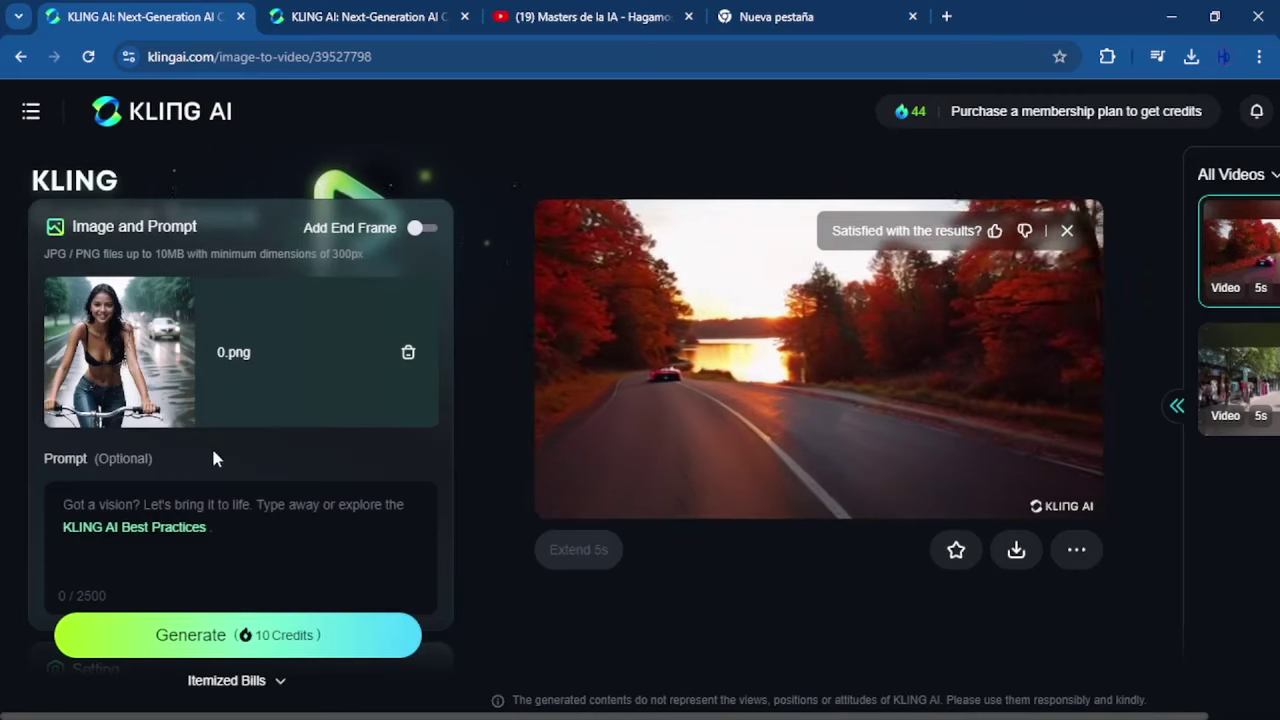
- Review the prompt, mode, length and camera movement settings for the bicycle image video
scroll(124, 369, "down", 1)
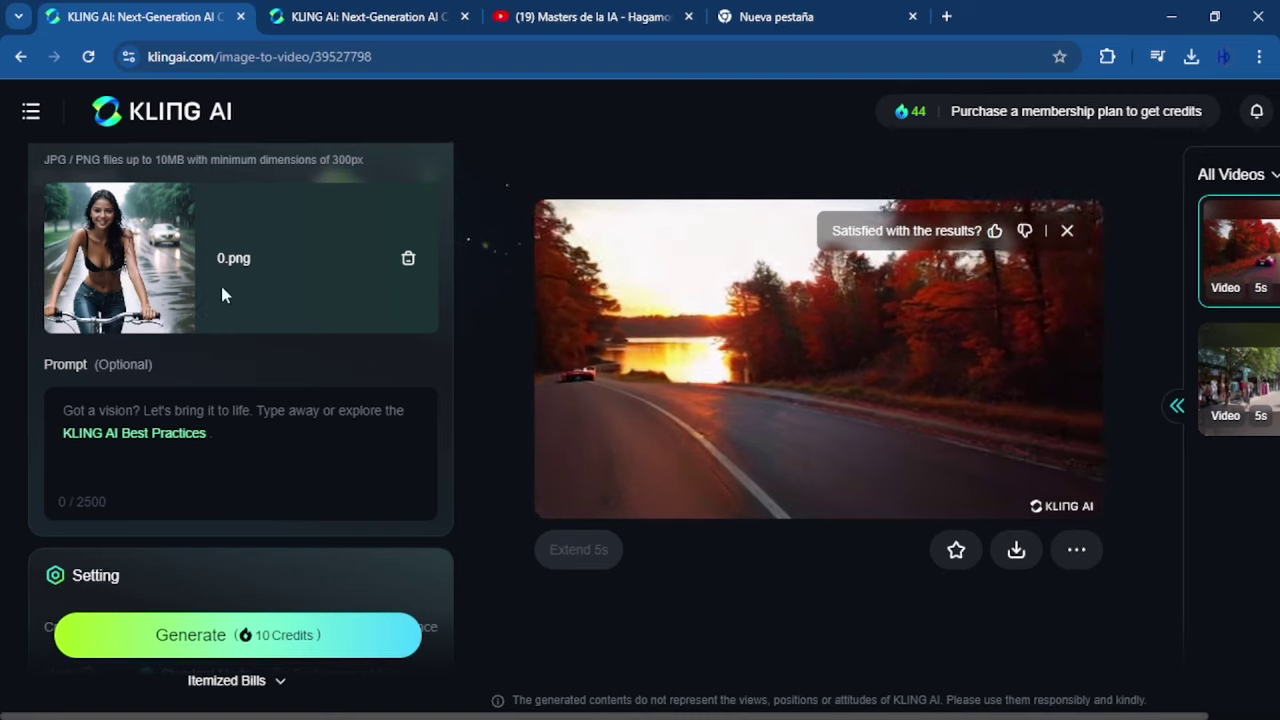
scroll(221, 300, "down", 2)
scroll(221, 317, "down", 3)
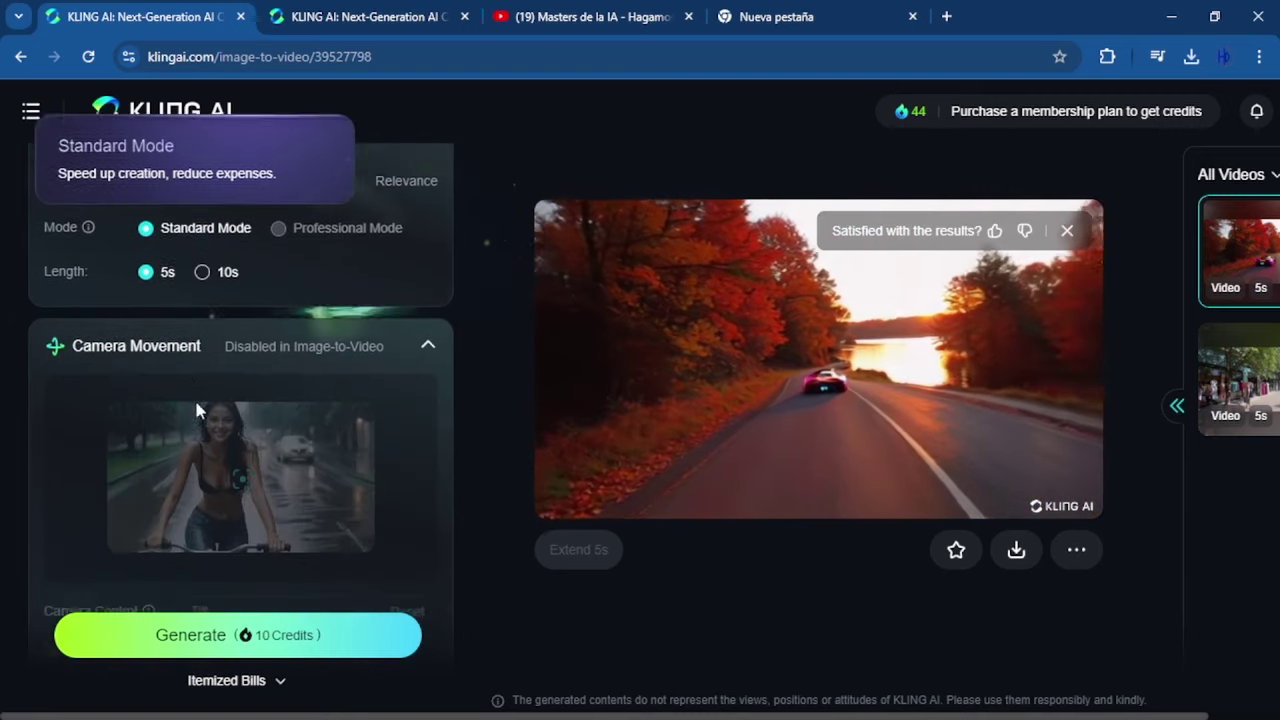